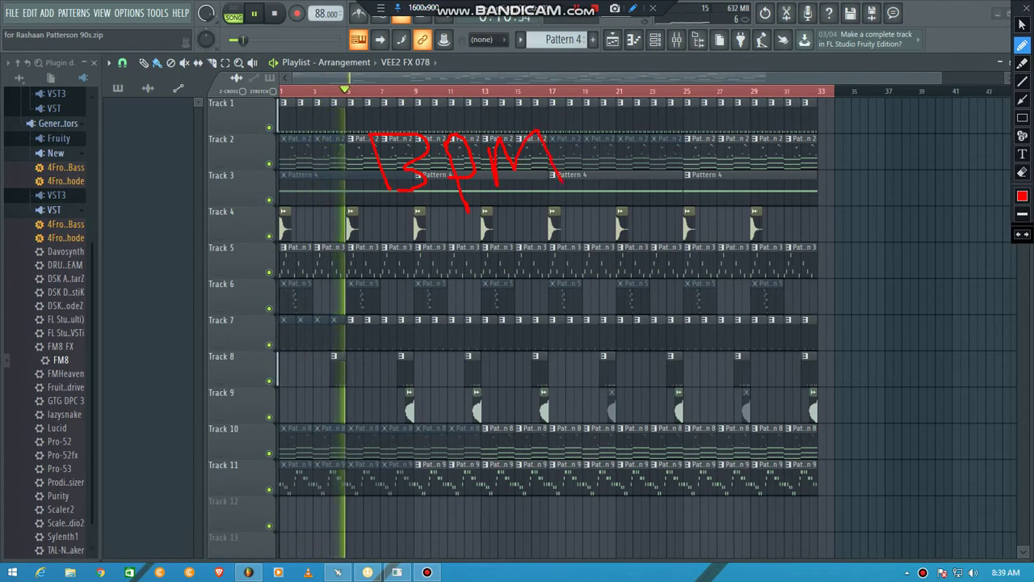
mouse_move(455, 252)
mouse_down()
mouse_move(461, 330)
mouse_move(425, 246)
mouse_up()
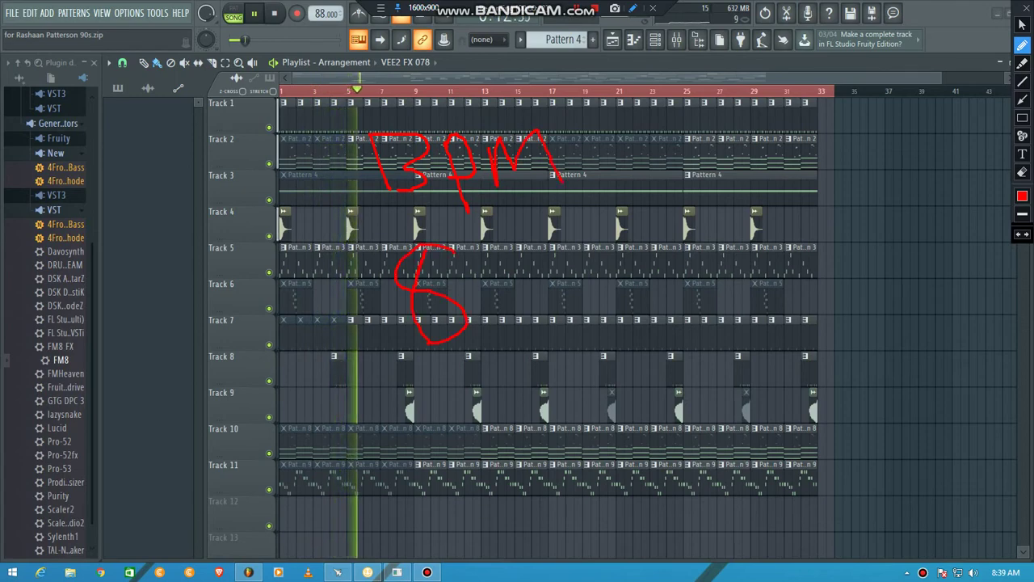
mouse_move(529, 252)
mouse_down()
mouse_move(517, 275)
mouse_move(566, 319)
mouse_move(518, 250)
mouse_up()
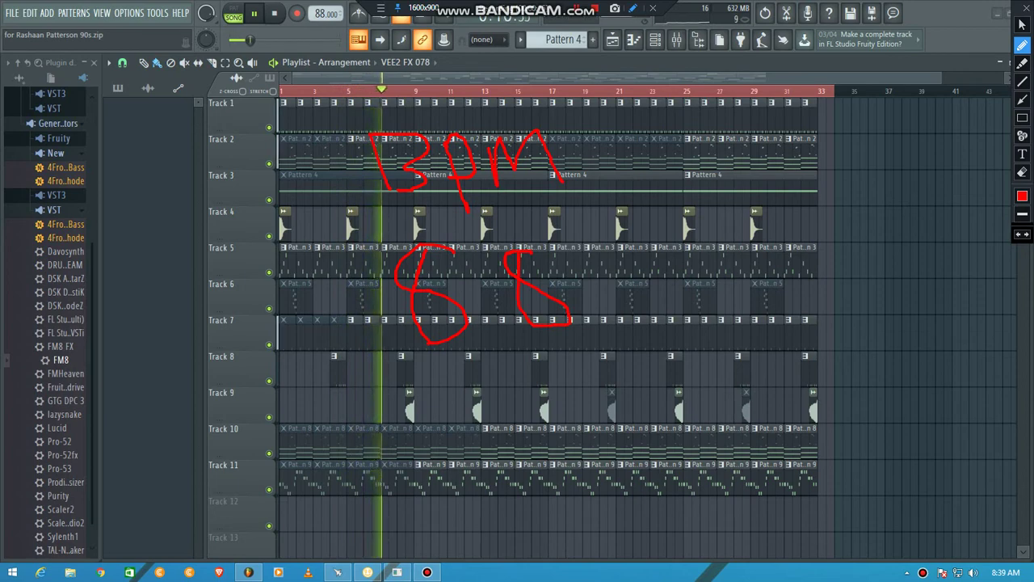
click(1026, 8)
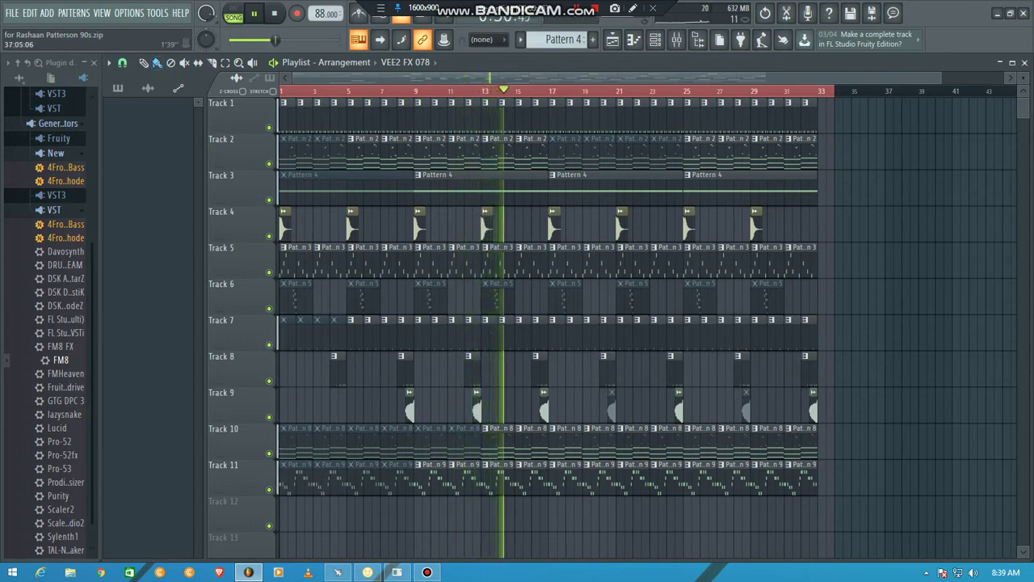
Examine the playing arrangement with all used tracks down to Track 26 in view, and stop playback.
drag(941, 78, 1024, 103)
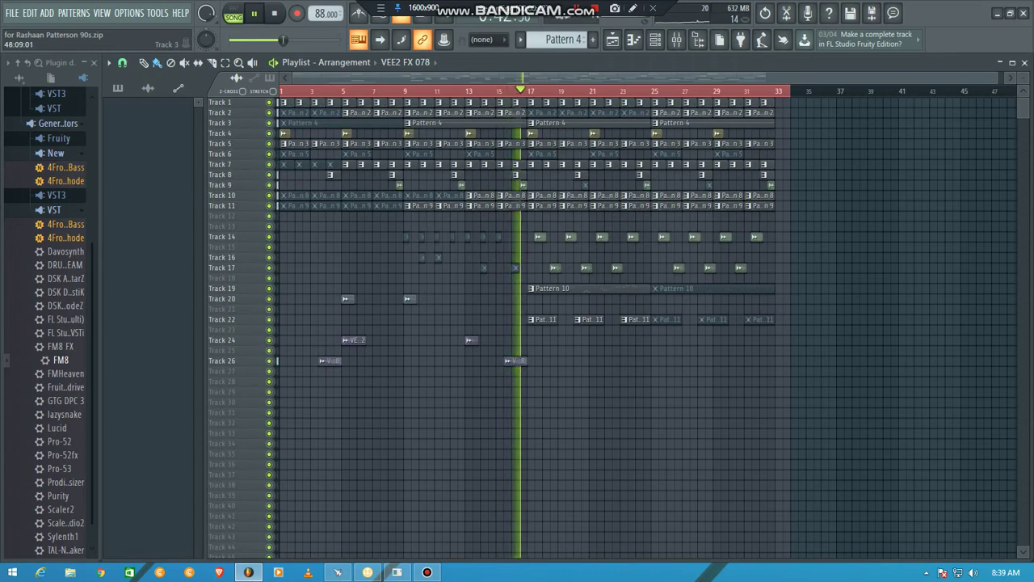
drag(1024, 78, 1024, 70)
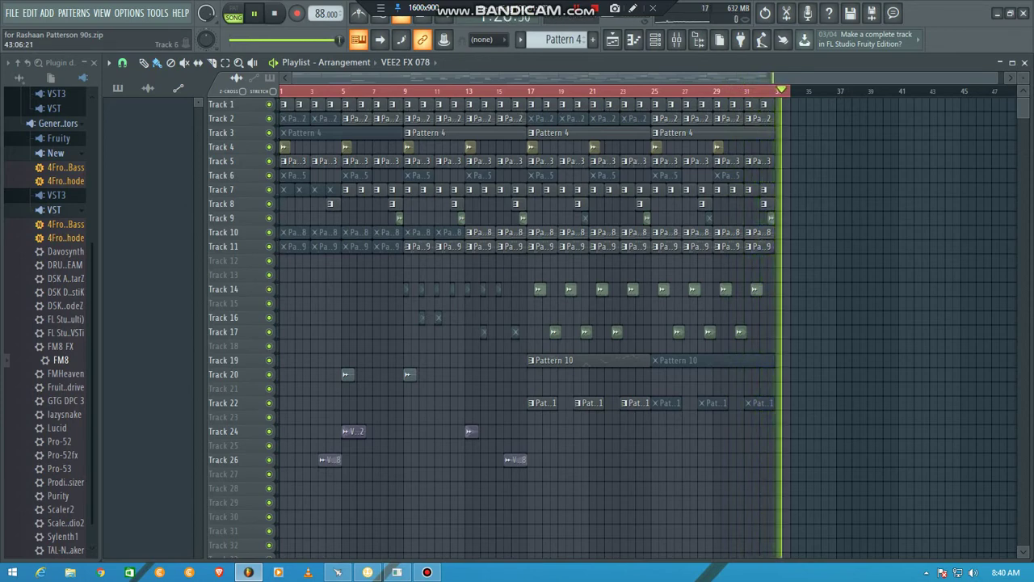
key(space)
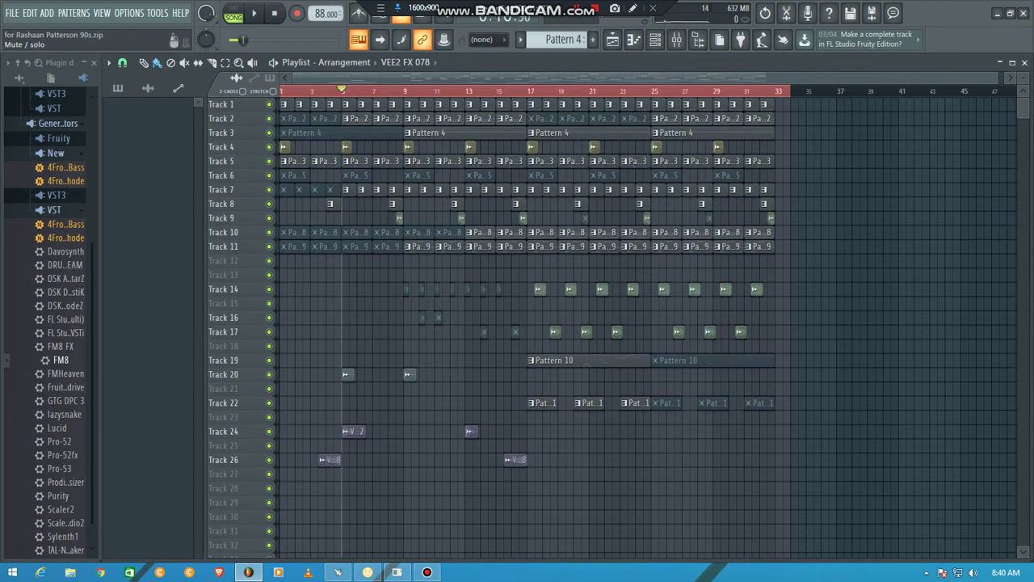
Solo Track 7, check its snare pattern in the piano roll, and enable Track 1 alongside it in the playlist.
right_click(269, 104)
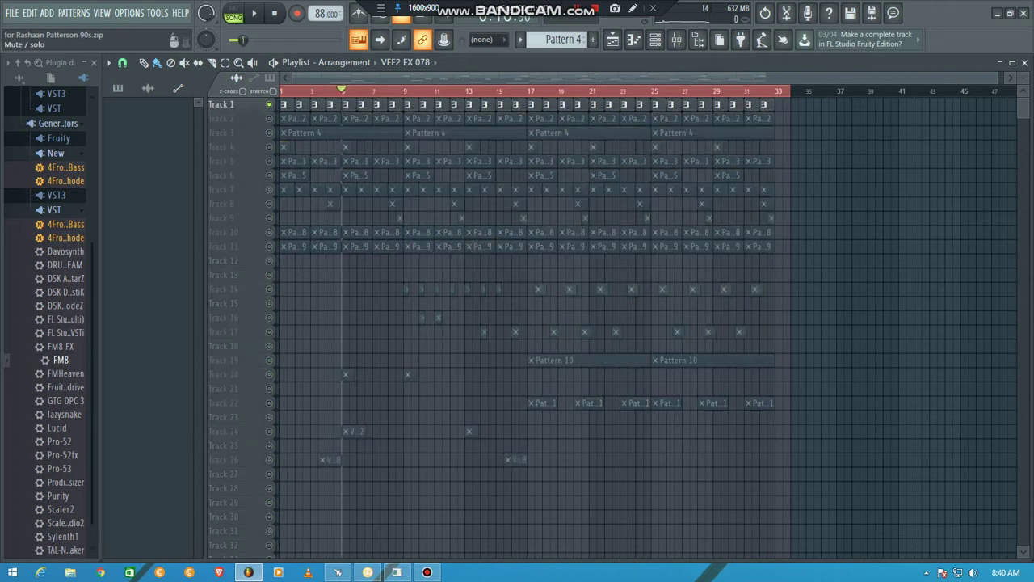
right_click(269, 104)
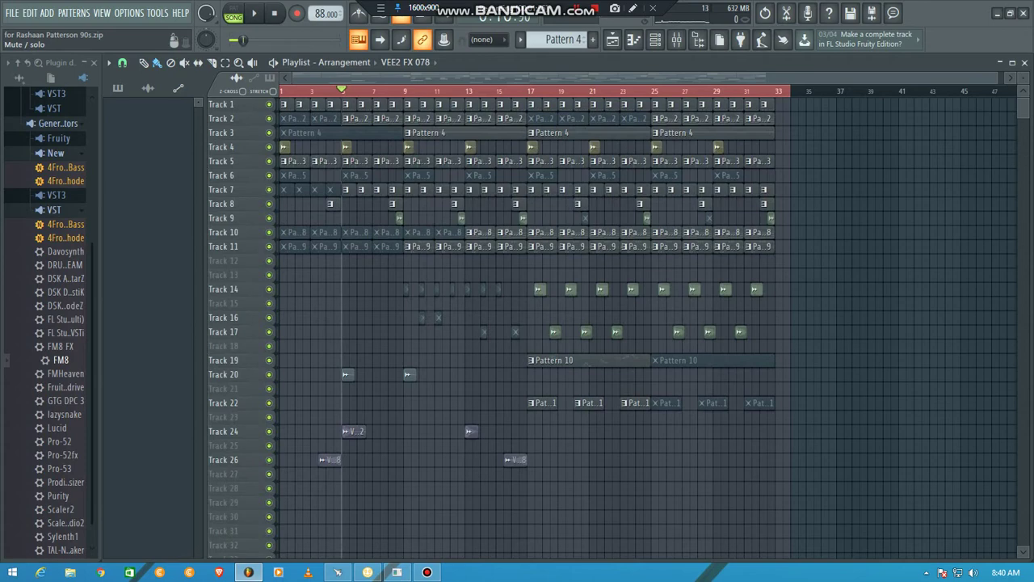
right_click(269, 189)
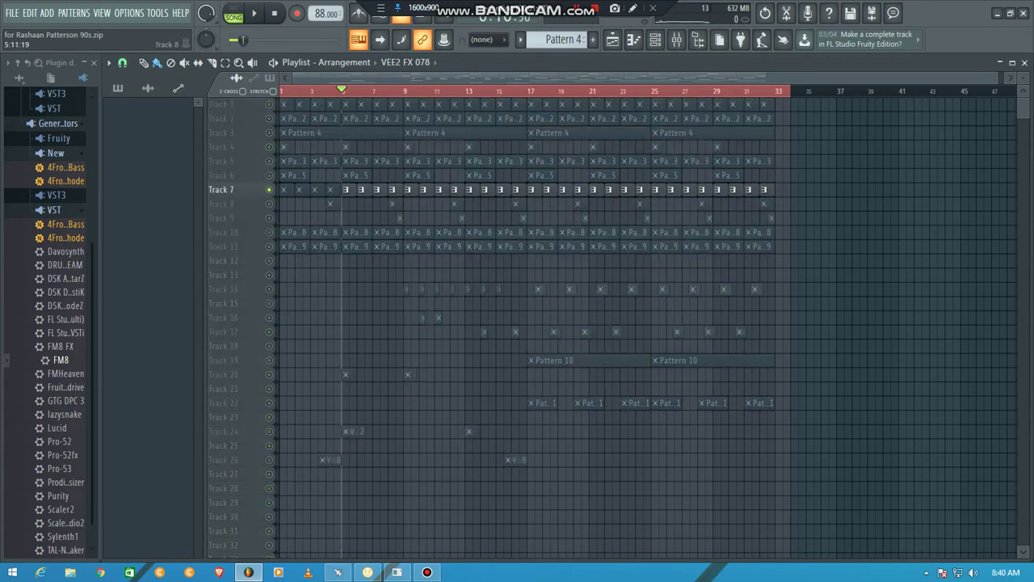
double_click(349, 190)
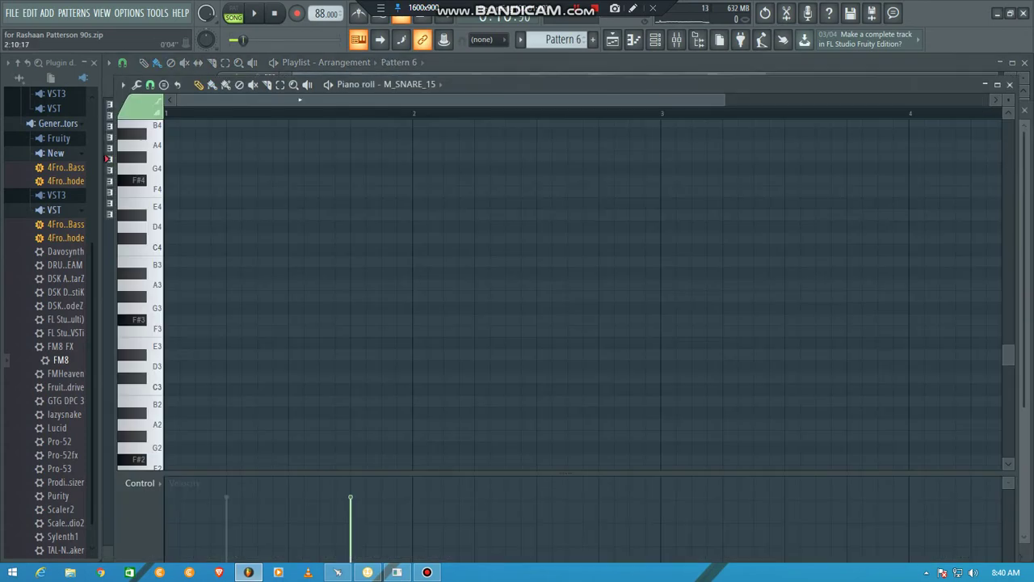
click(613, 40)
click(269, 104)
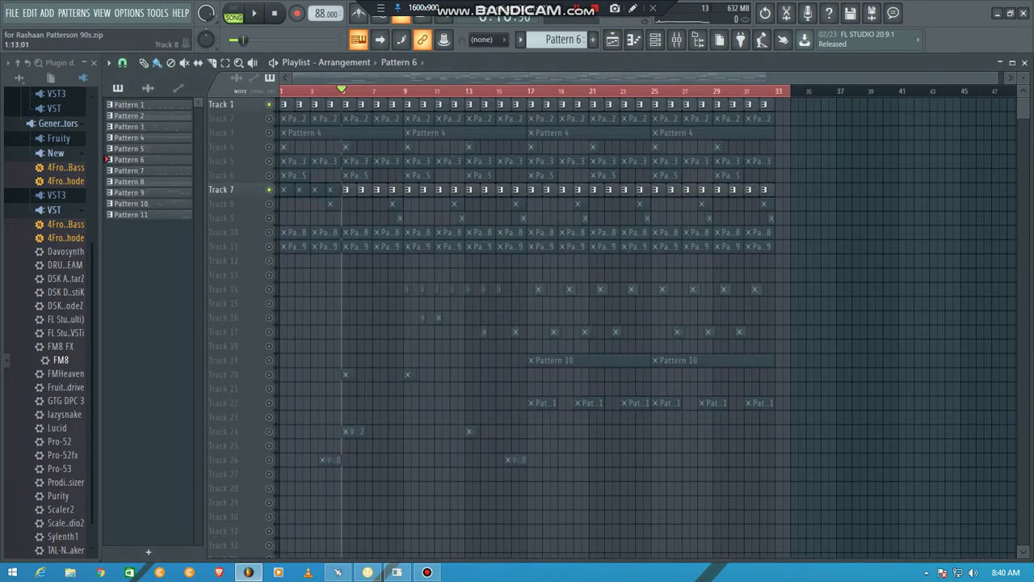
Play Tracks 1 and 7 together while examining Pattern 1's kick notes in the piano roll and its drum steps in the channel rack.
key(space)
double_click(353, 105)
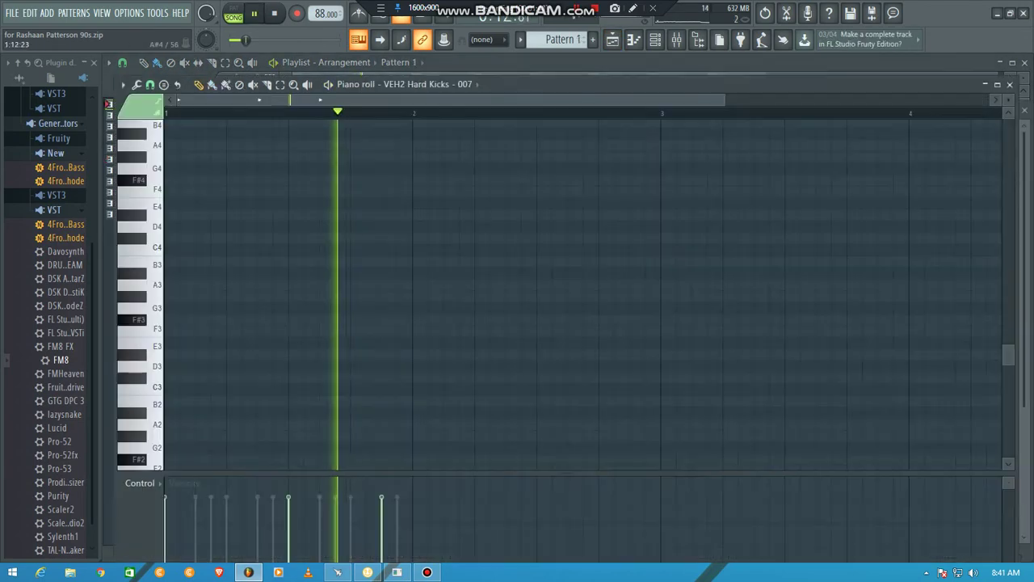
drag(1009, 355, 1008, 276)
key(F6)
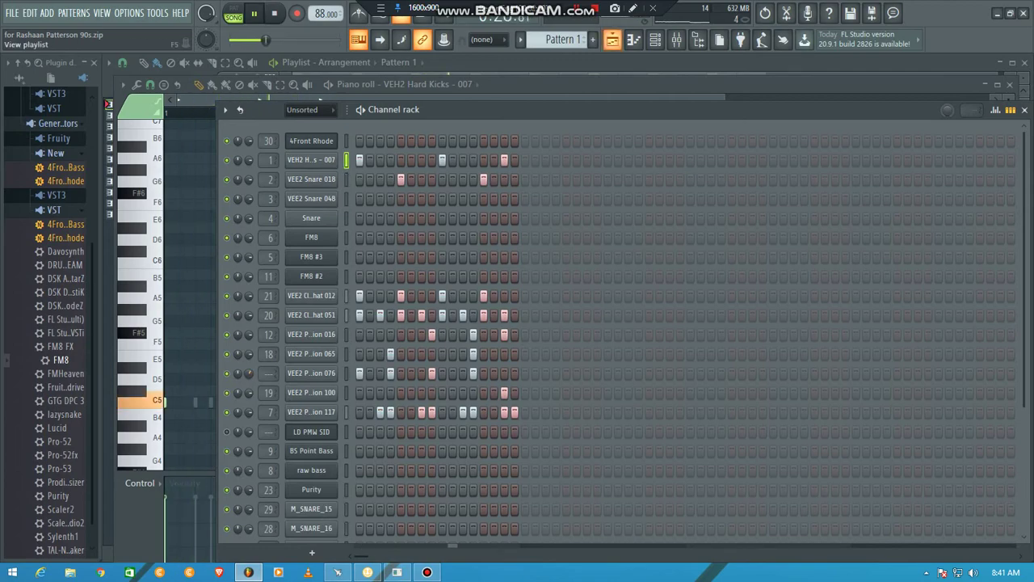
key(F5)
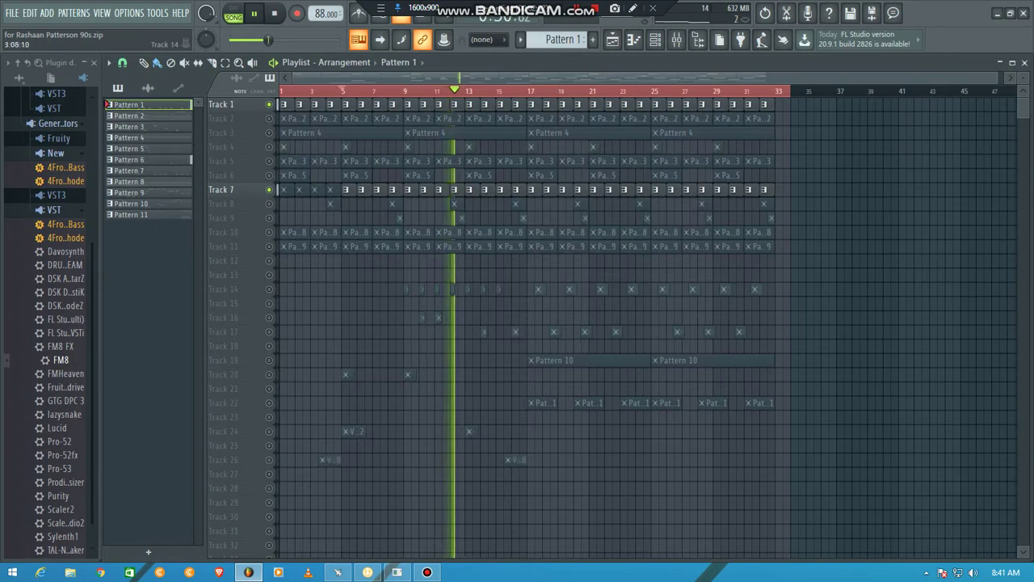
key(space)
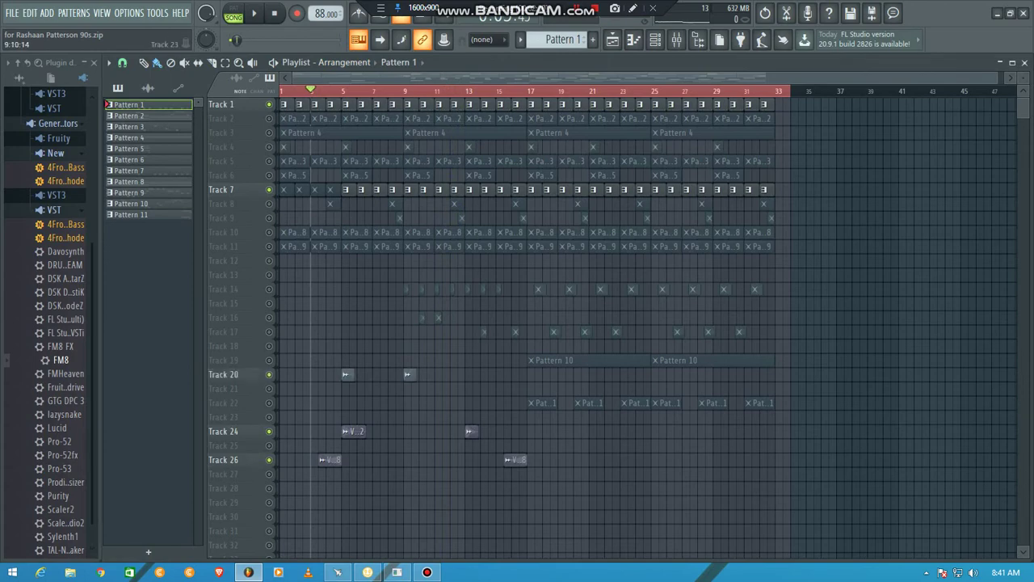
Play the drums from bar 3 while enabling Tracks 6, 8, 9 and 4, and stop playback.
key(space)
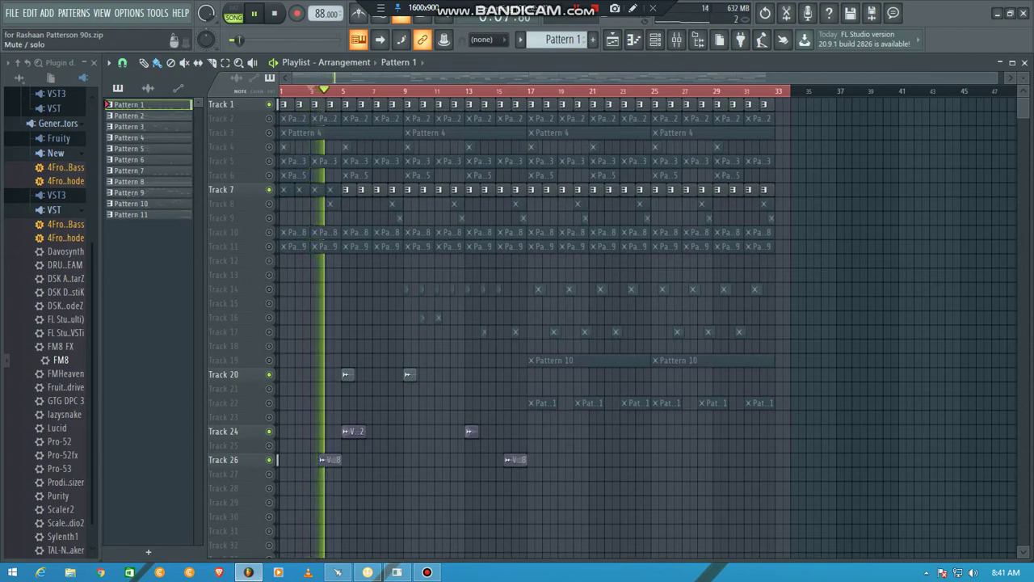
click(269, 175)
click(269, 204)
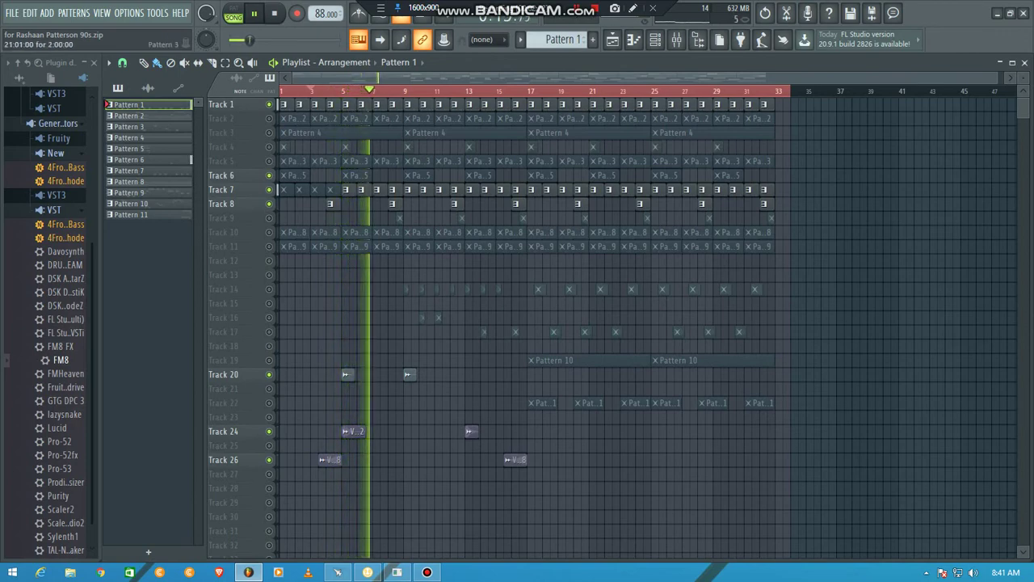
click(269, 218)
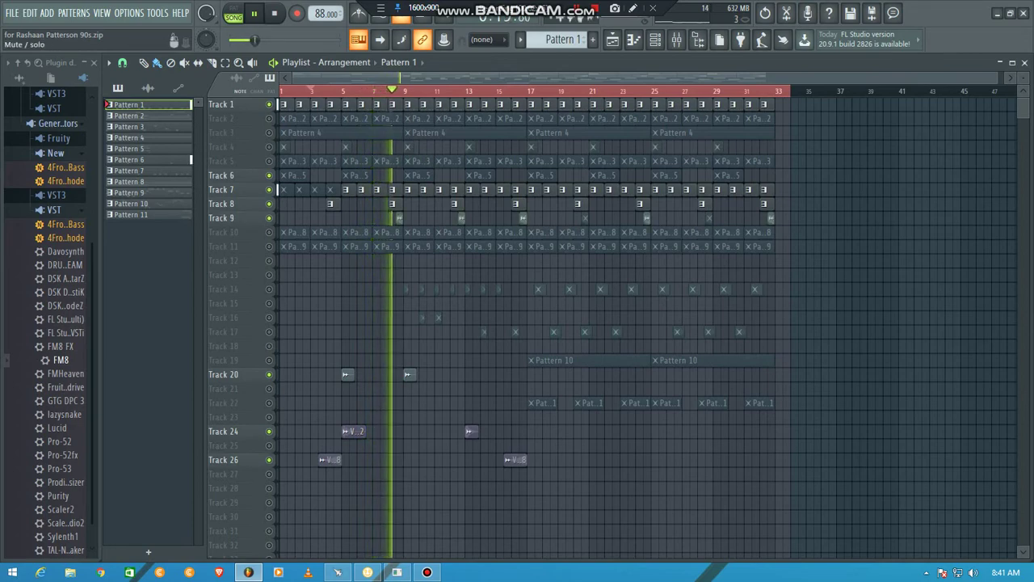
click(269, 146)
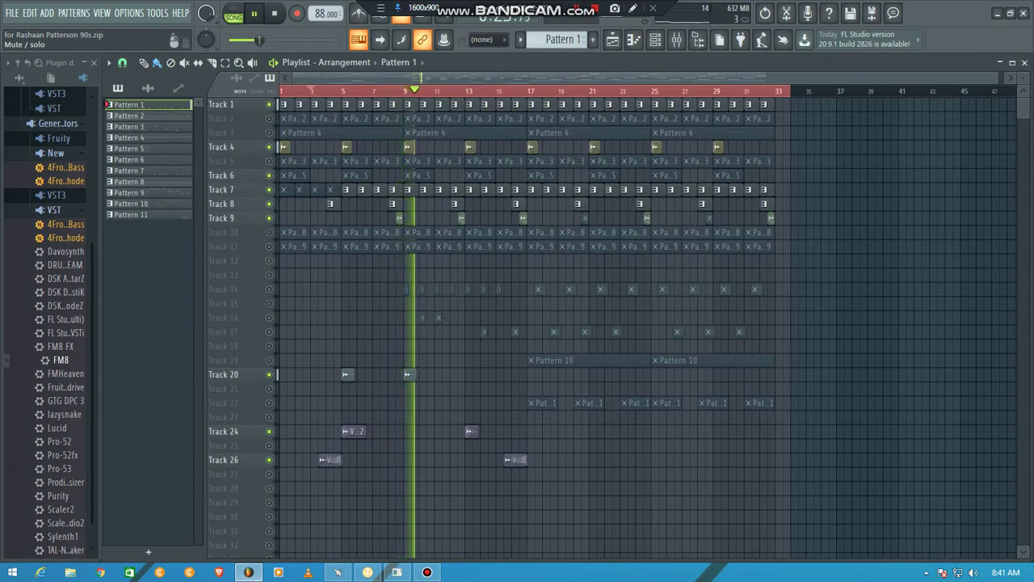
key(space)
Solo Track 2, audition Pattern 2's FM8 #2 chords and melody in the piano roll, and return to the playlist.
right_click(269, 118)
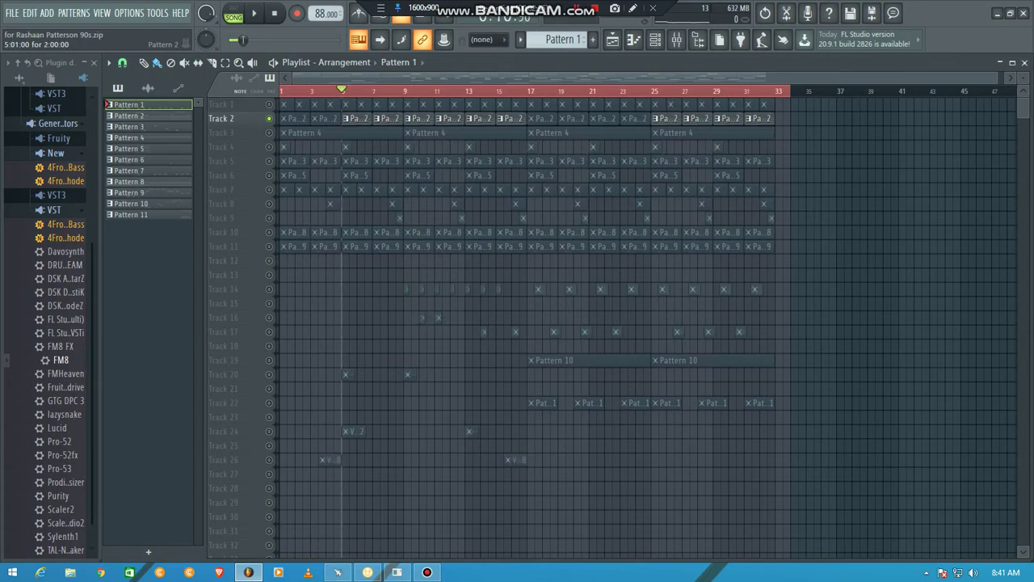
double_click(350, 119)
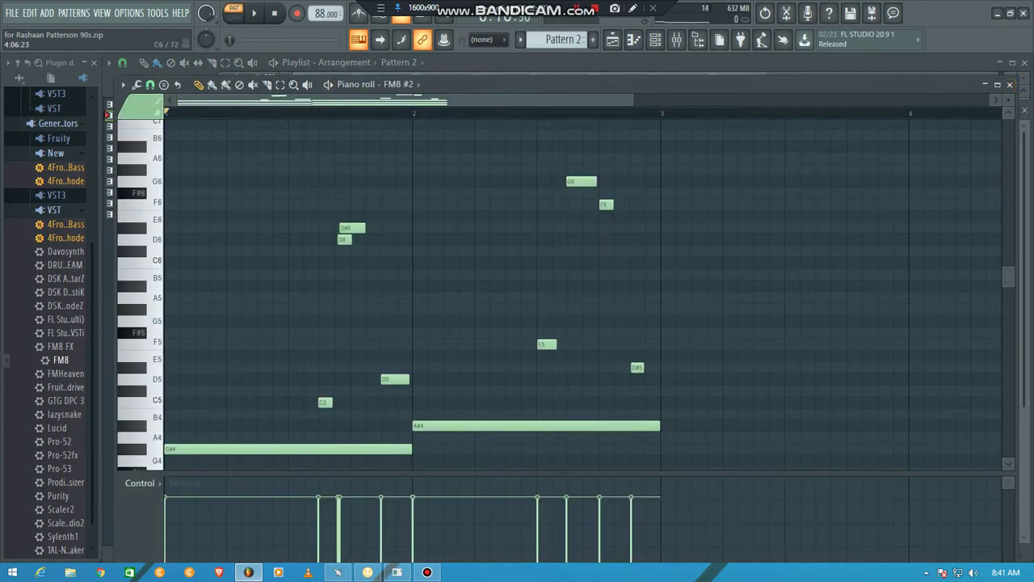
drag(1009, 100, 1008, 90)
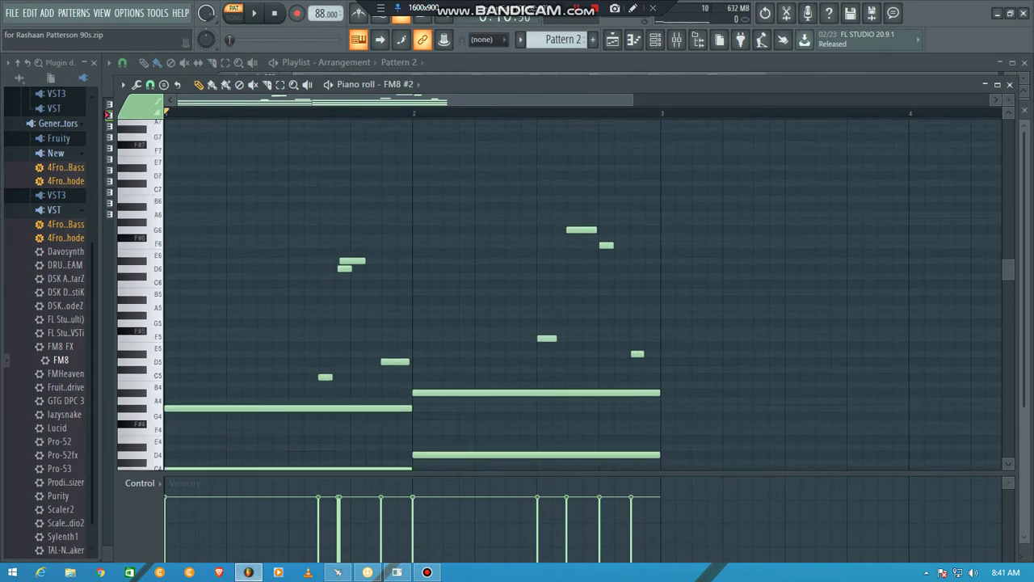
scroll(566, 296, down, 5)
key(space)
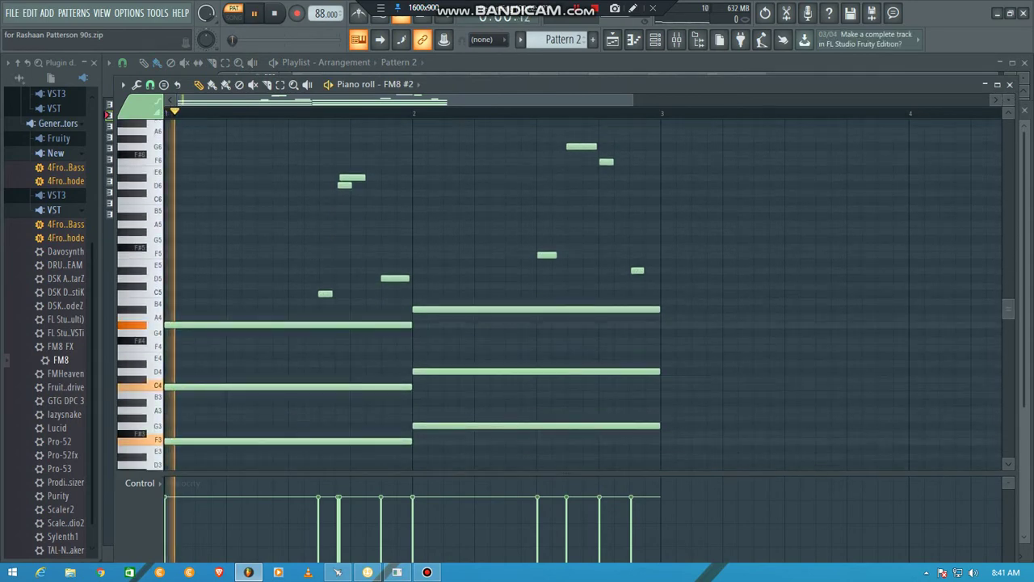
drag(1009, 100, 1009, 94)
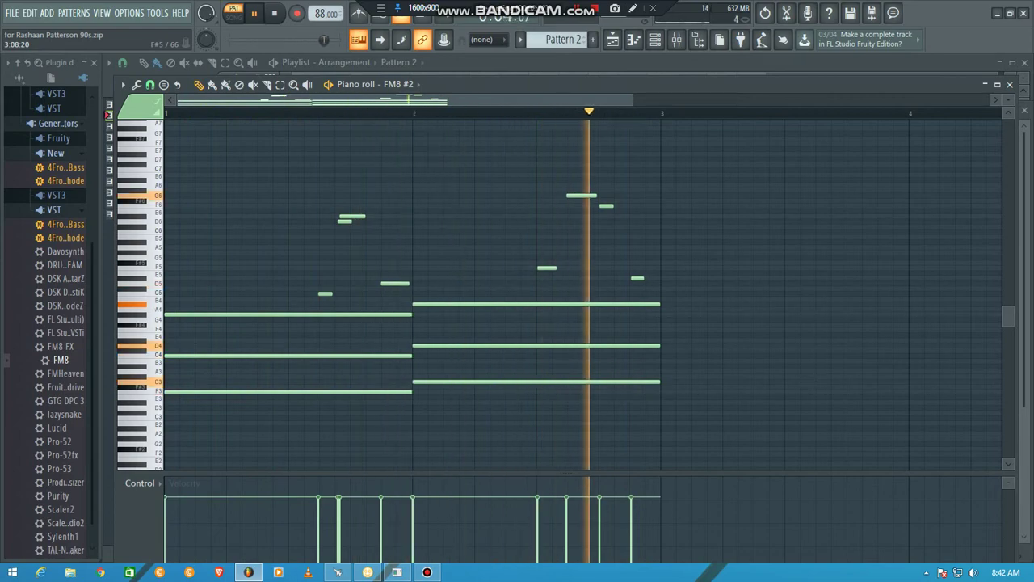
key(space)
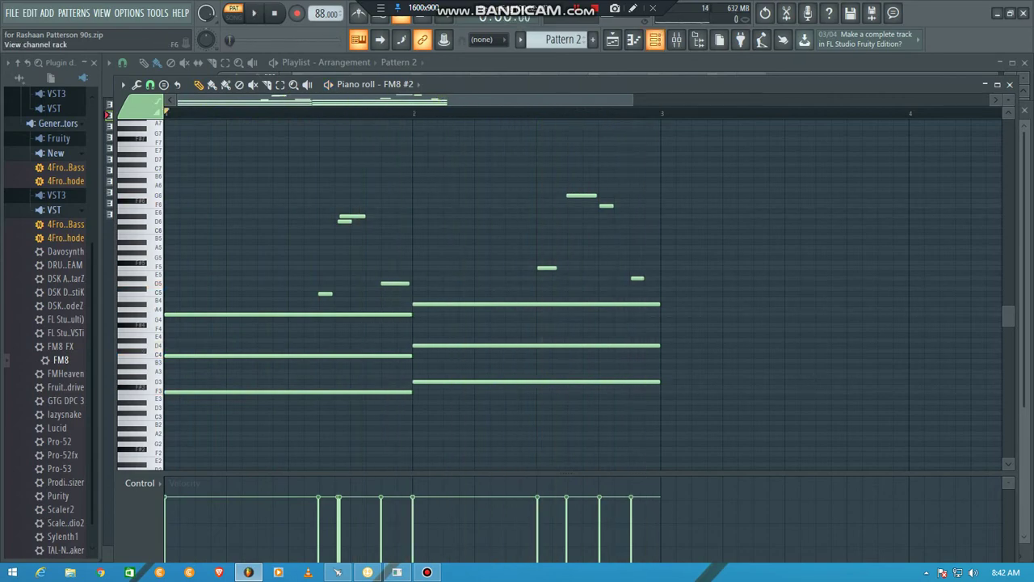
click(654, 40)
click(611, 39)
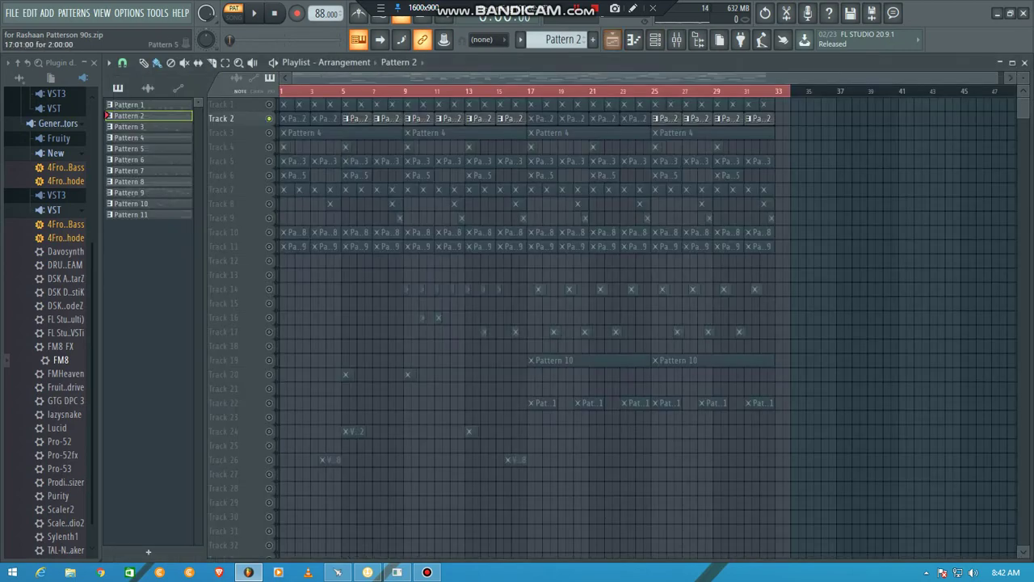
Audition Pattern 4's FM8 note in the piano roll with its full length in view, and close the piano roll.
double_click(381, 131)
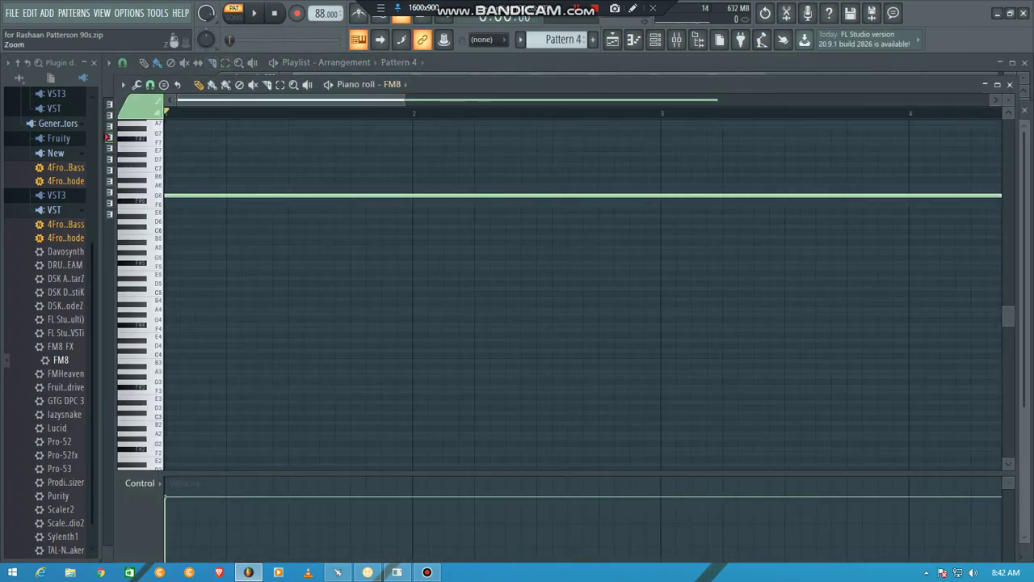
key(space)
drag(403, 101, 927, 101)
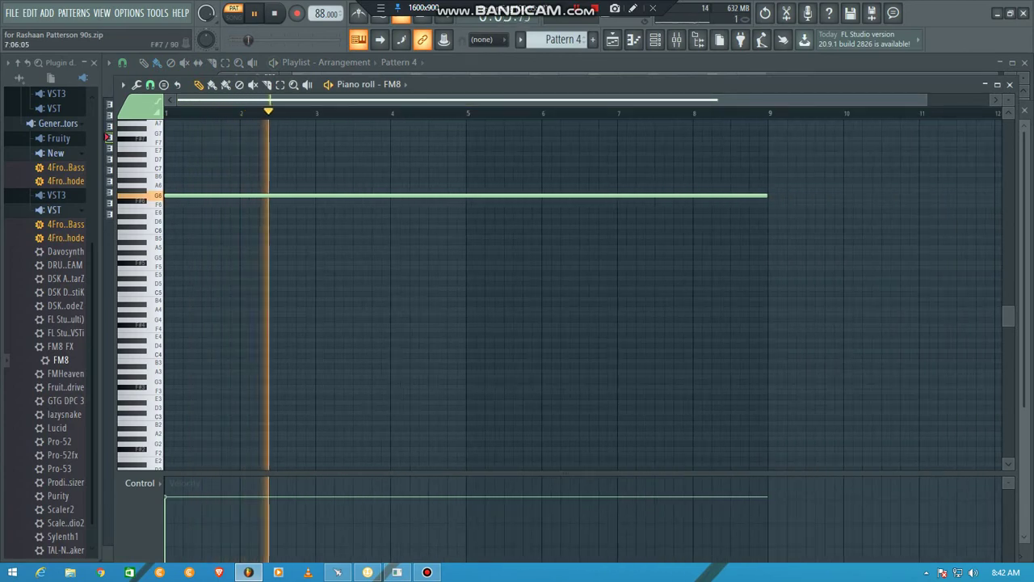
key(space)
click(1009, 84)
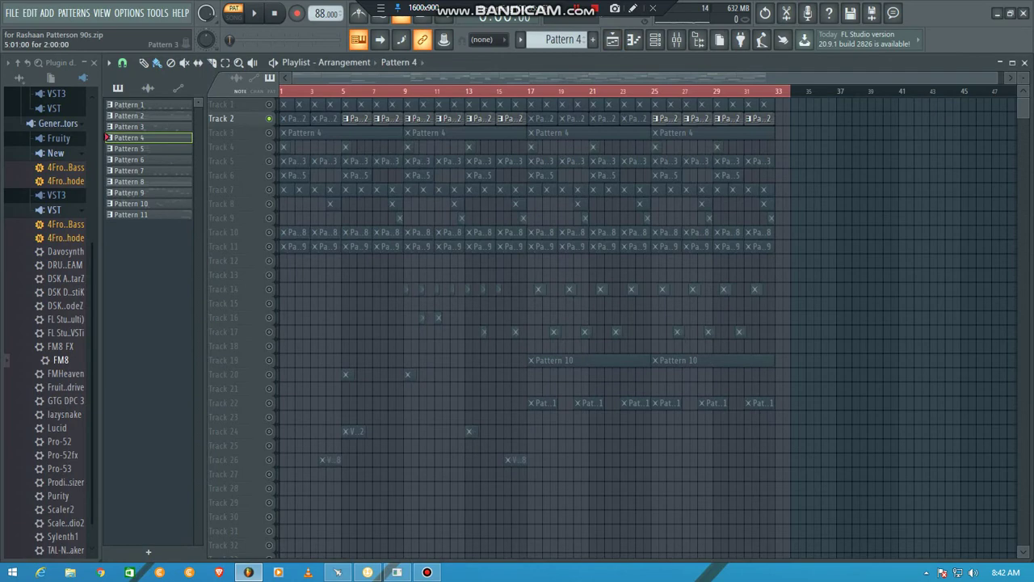
Audition Pattern 3's LD PMW SID melody in the piano roll and go back to the playlist.
double_click(358, 162)
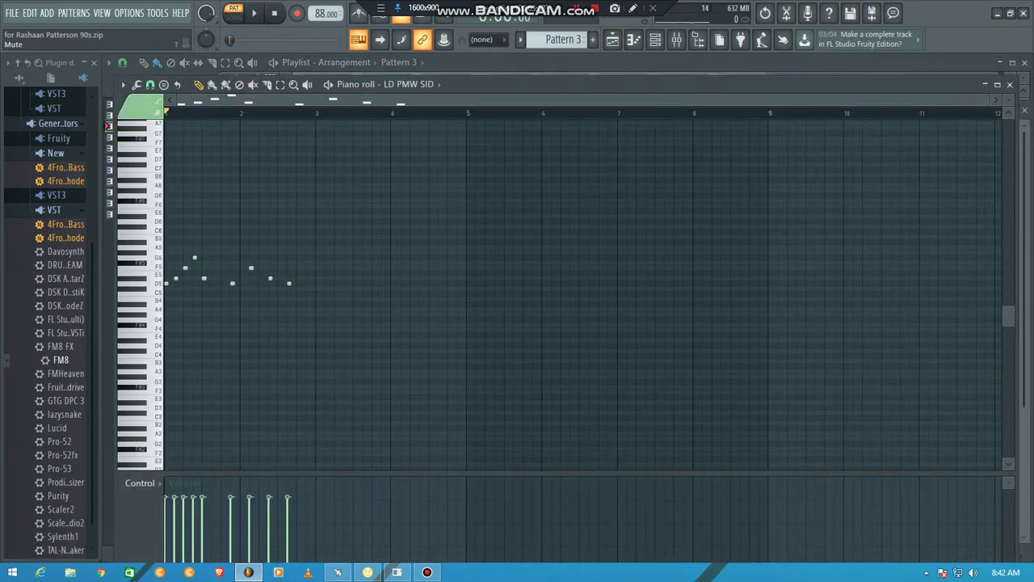
key(space)
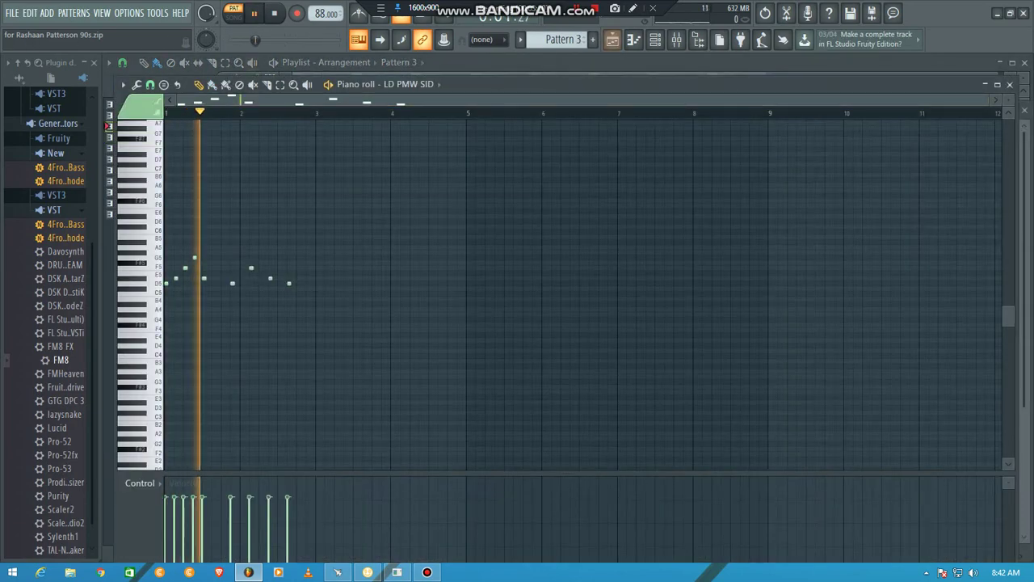
key(space)
click(613, 40)
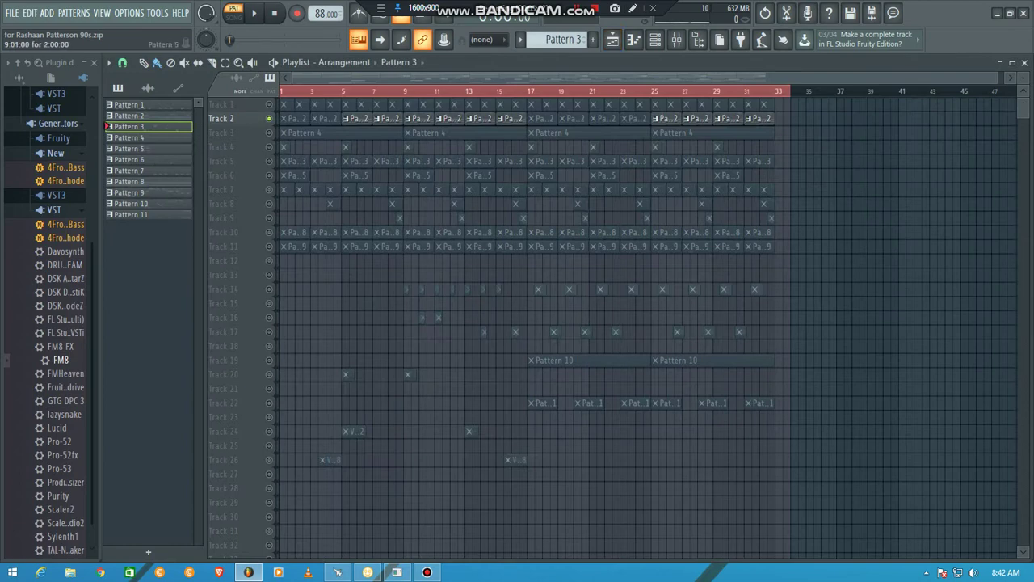
Check Pattern 6's M_SNARE_15 notes and open Pattern 8's 4Front Rhode part in the piano roll.
double_click(417, 190)
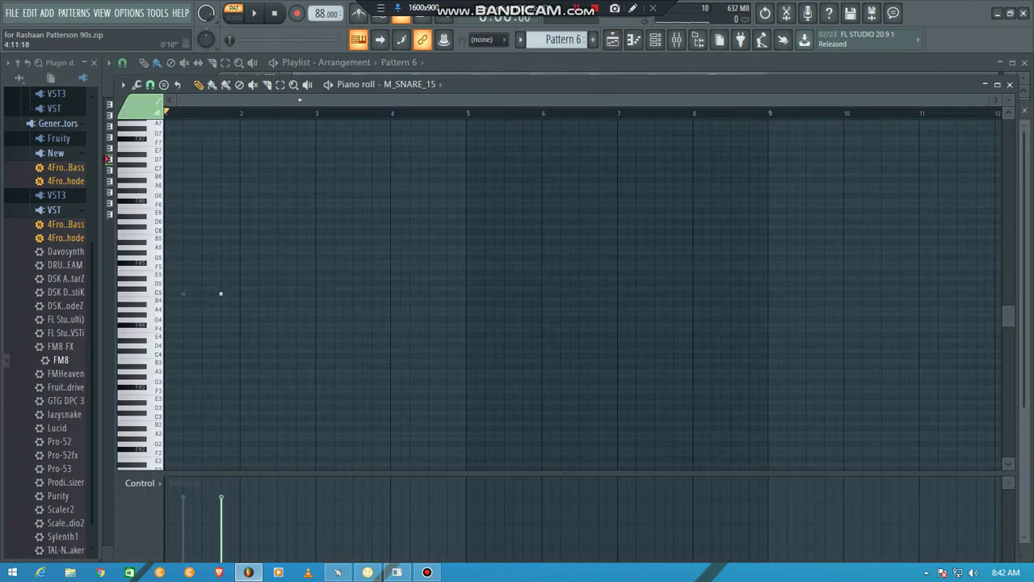
click(612, 39)
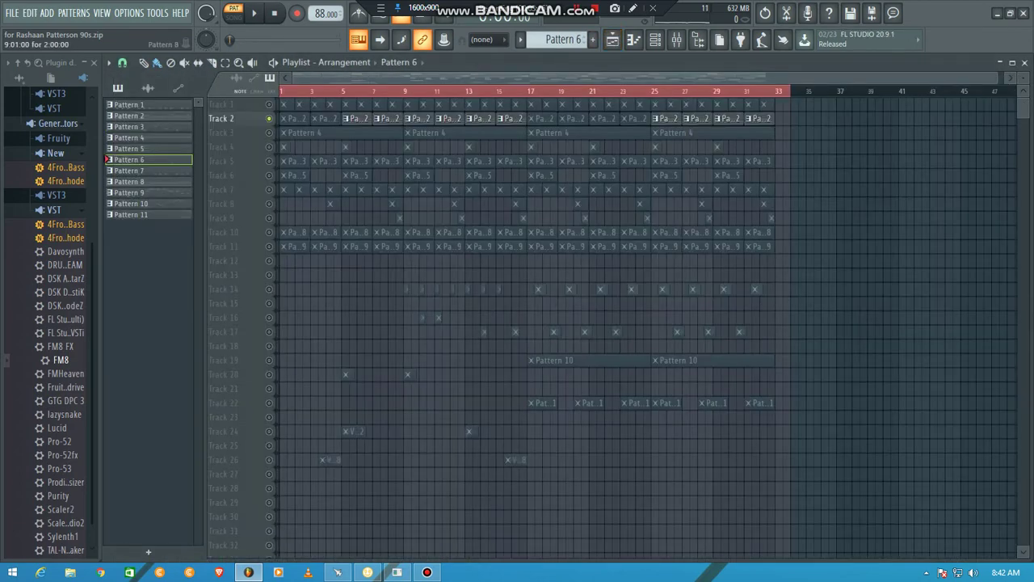
double_click(419, 233)
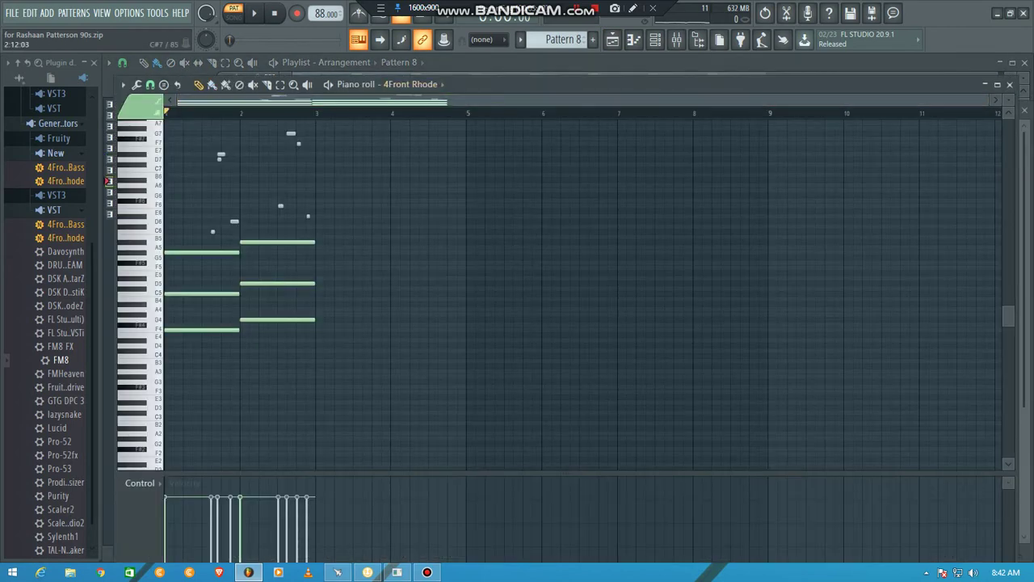
Audition Pattern 8's 4Front Rhode chords in the piano roll and return to the playlist.
key(space)
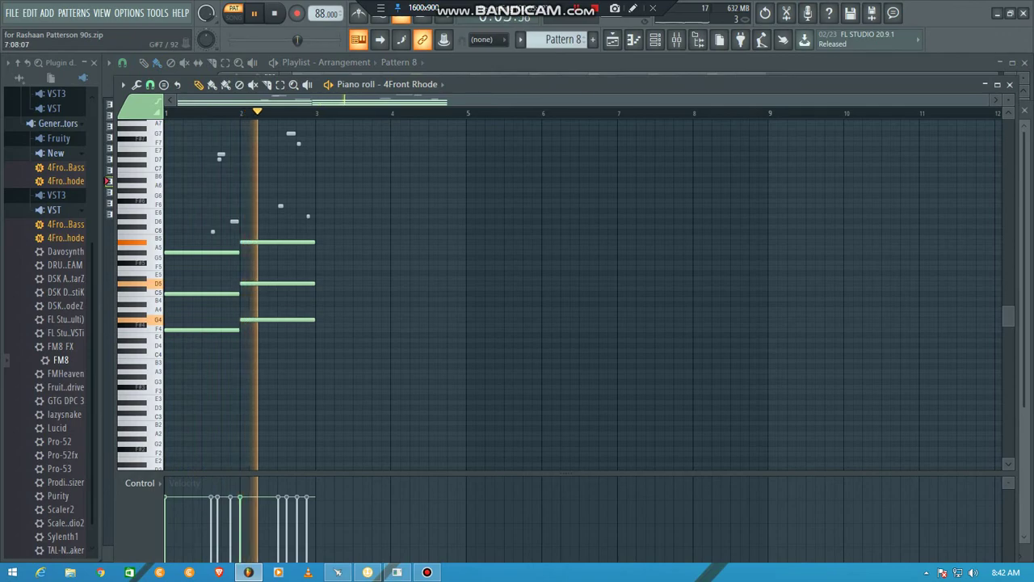
key(space)
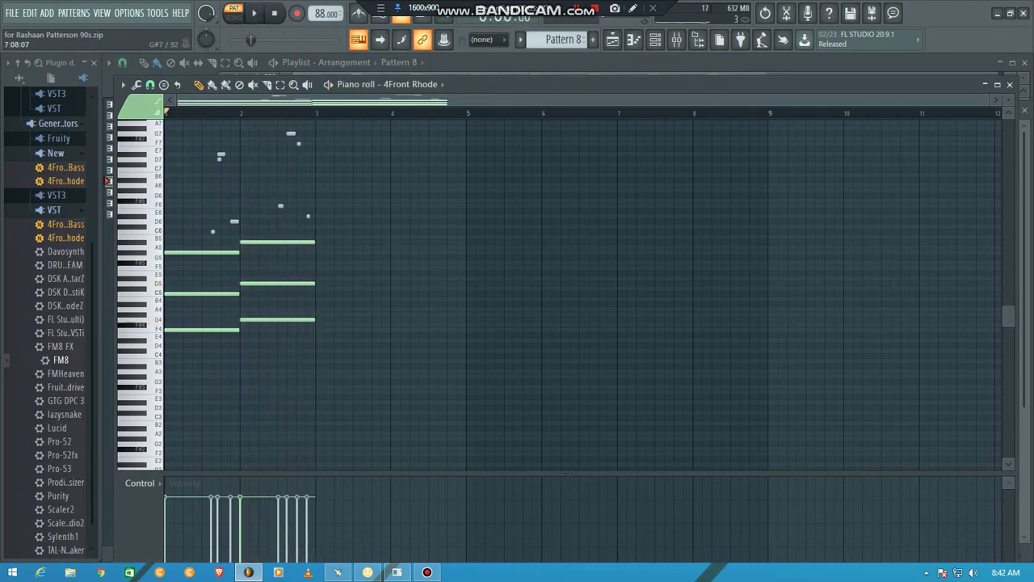
key(F5)
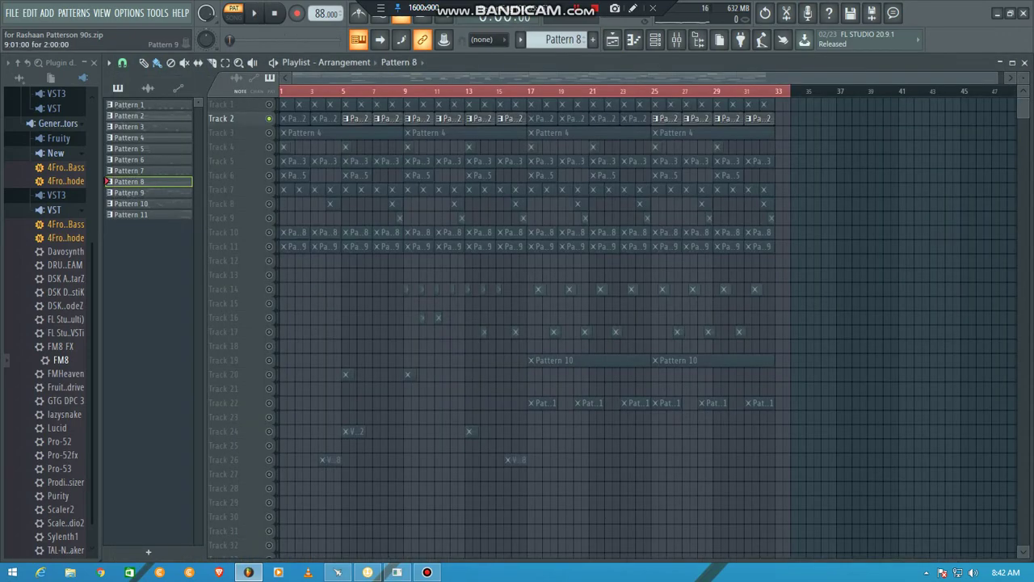
Audition Pattern 9's BS Point Bass line in the piano roll with its notes enlarged, and return to the playlist.
double_click(415, 246)
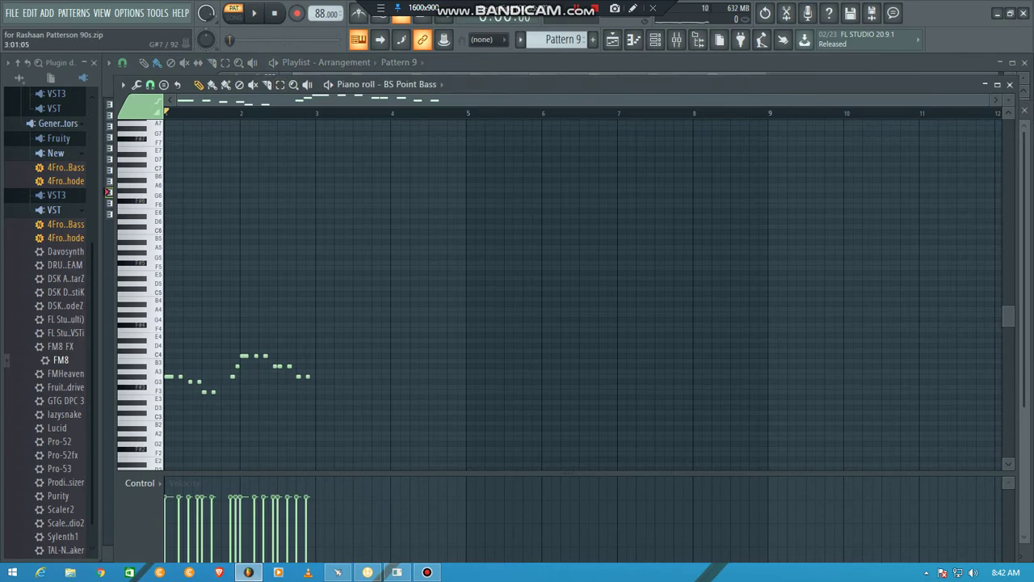
key(space)
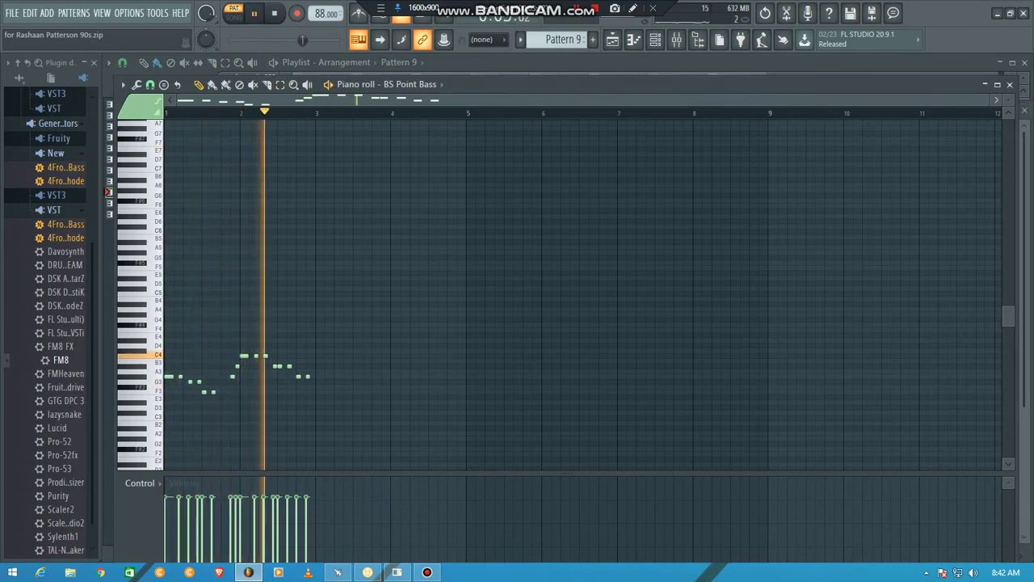
drag(988, 100, 703, 101)
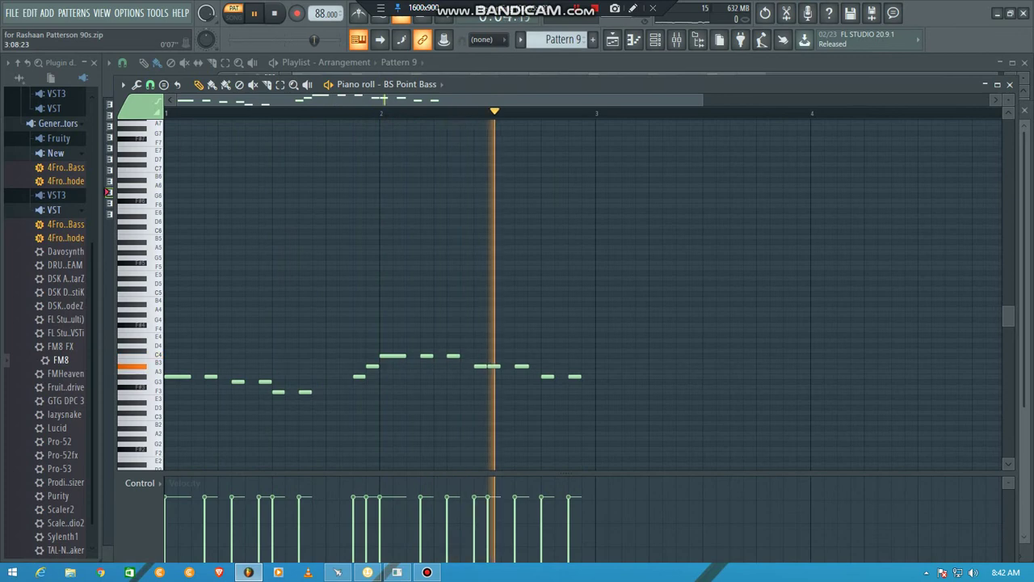
key(space)
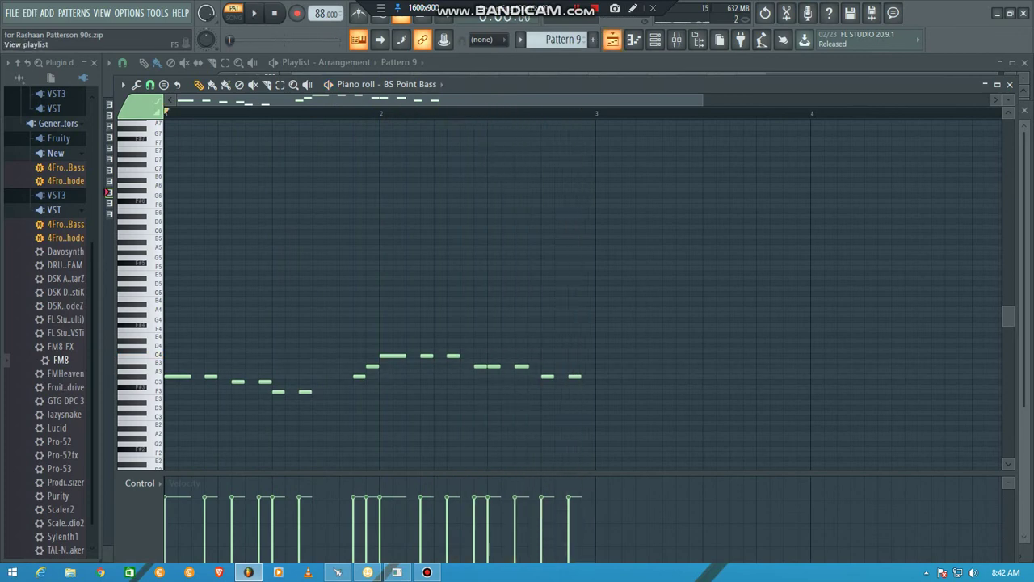
click(612, 40)
Audition Pattern 10's full Close Grand melody in the piano roll and go back to the playlist.
double_click(546, 358)
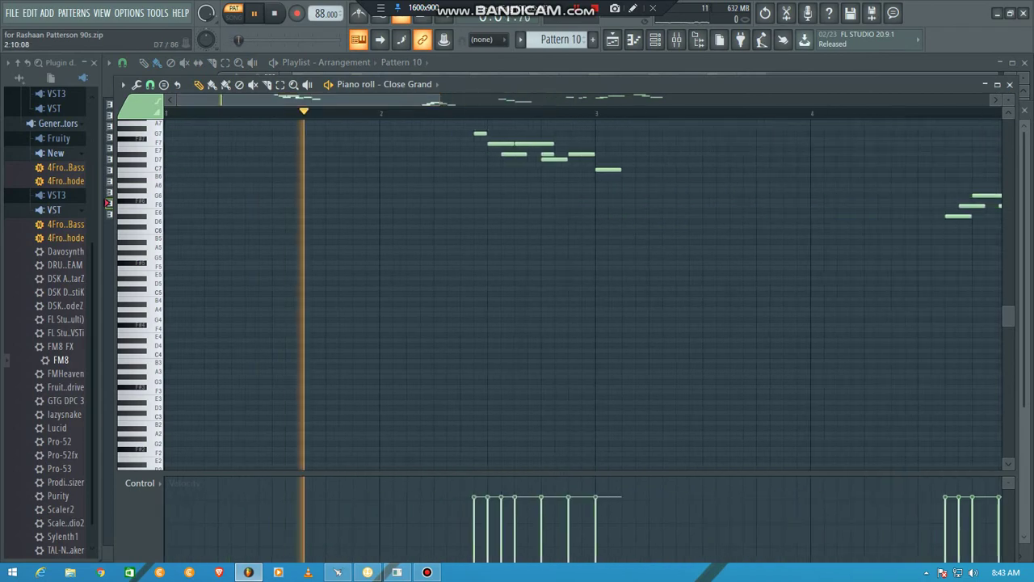
drag(440, 99, 890, 99)
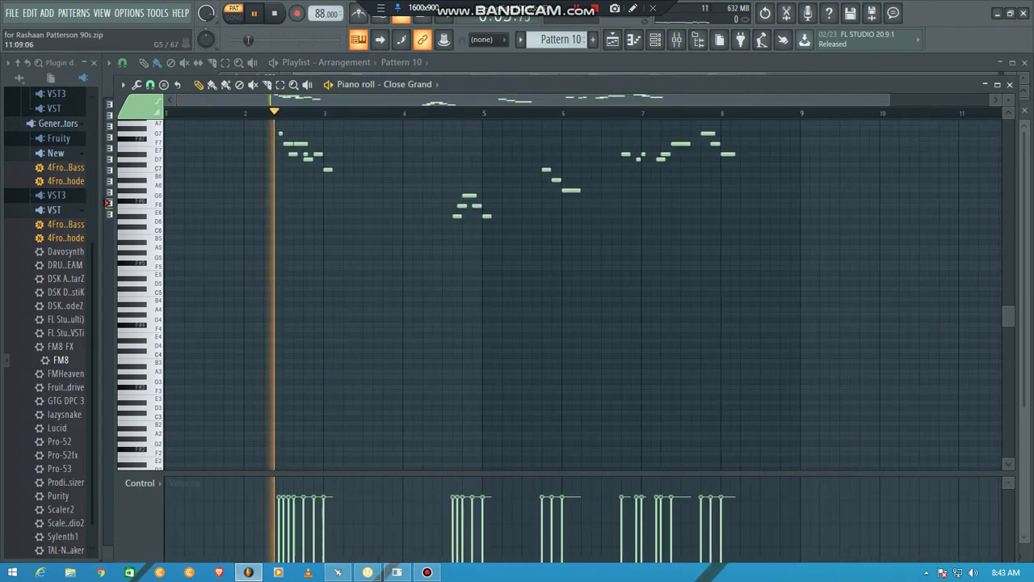
drag(1009, 316, 1008, 236)
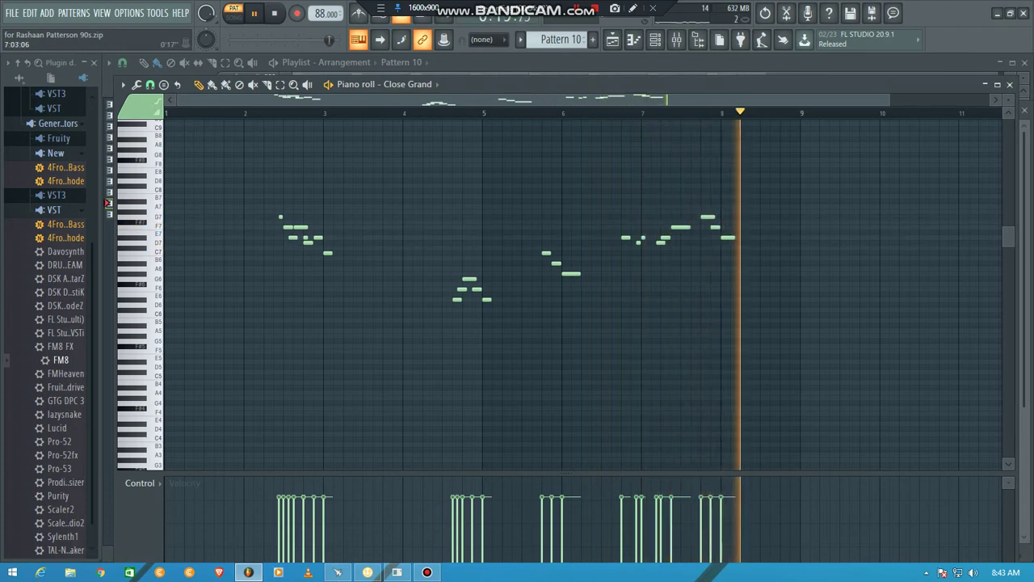
key(space)
click(612, 40)
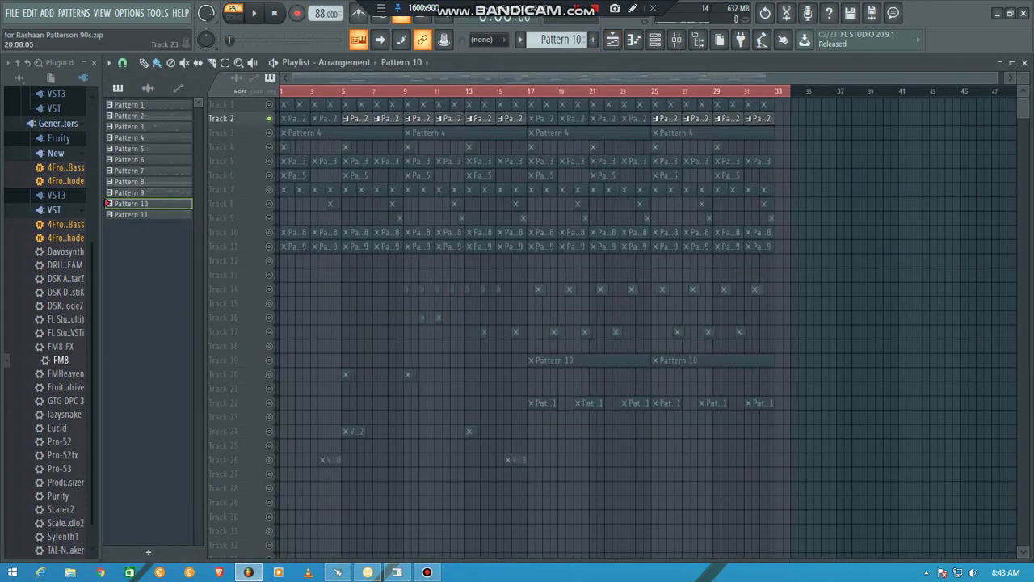
Audition Pattern 11's Purity notes in the piano roll and close it to show the playlist.
double_click(588, 407)
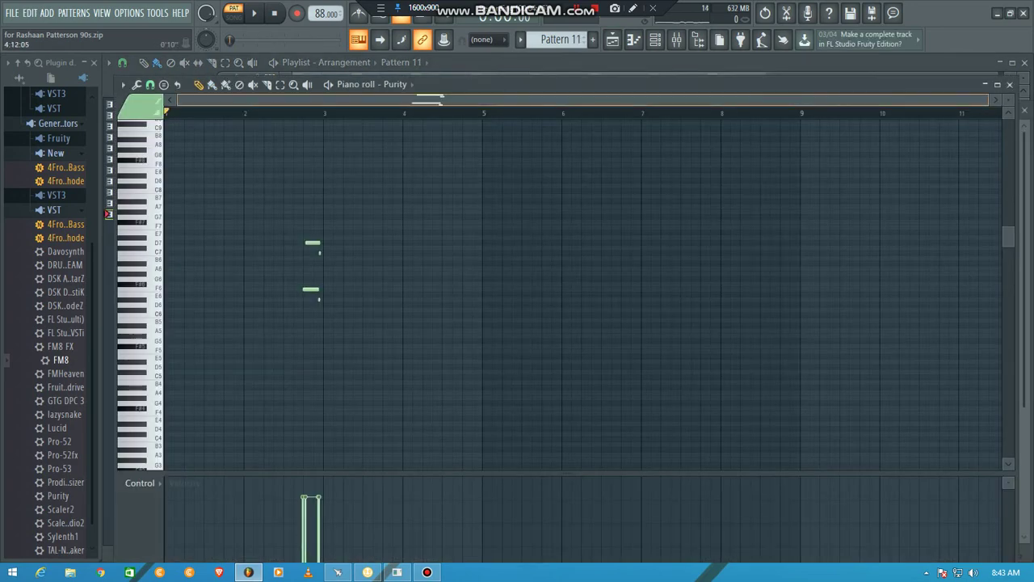
key(space)
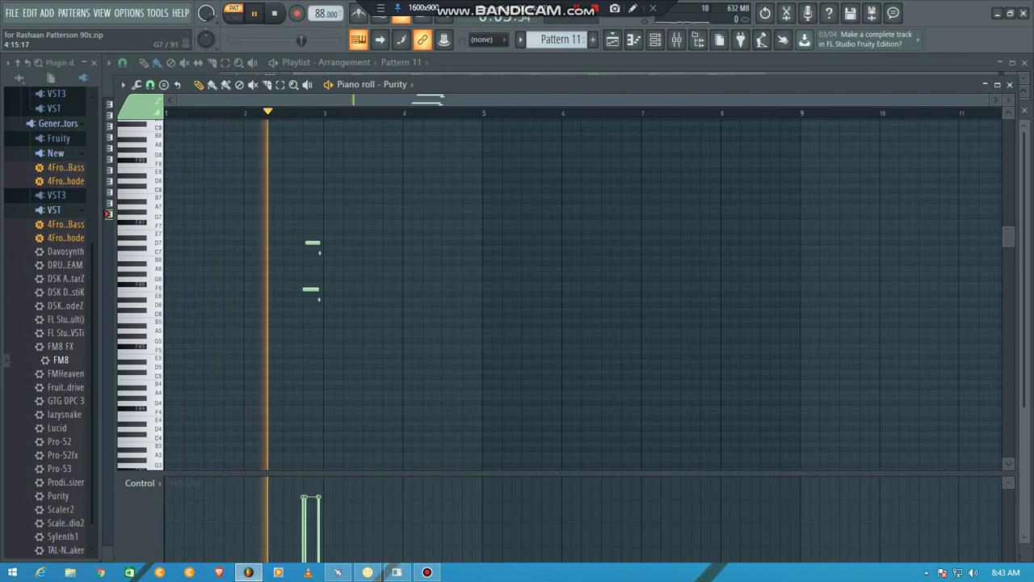
key(space)
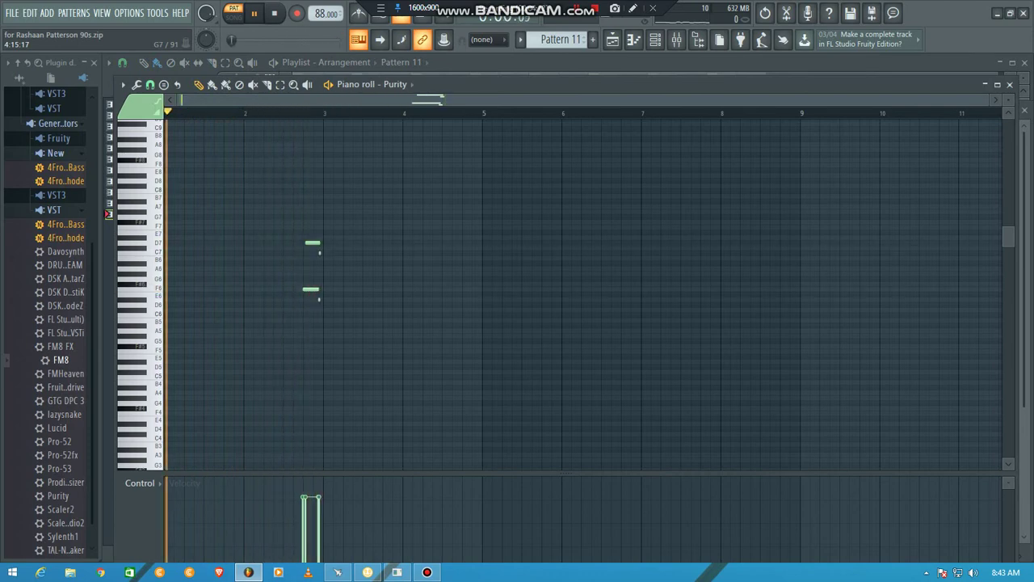
click(612, 40)
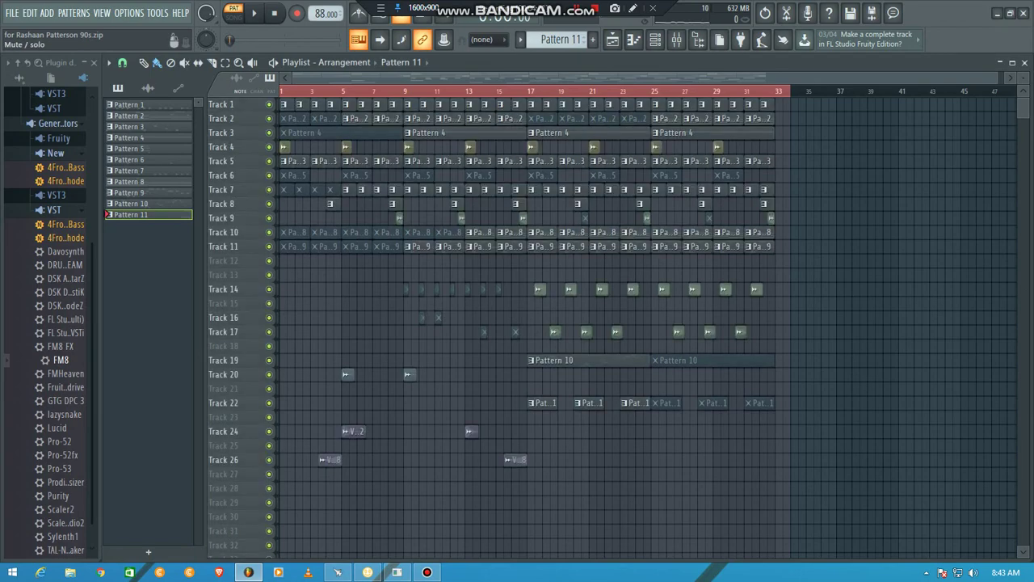
Mute Tracks 2, 3, 10 and 11 in the playlist.
click(269, 119)
click(269, 132)
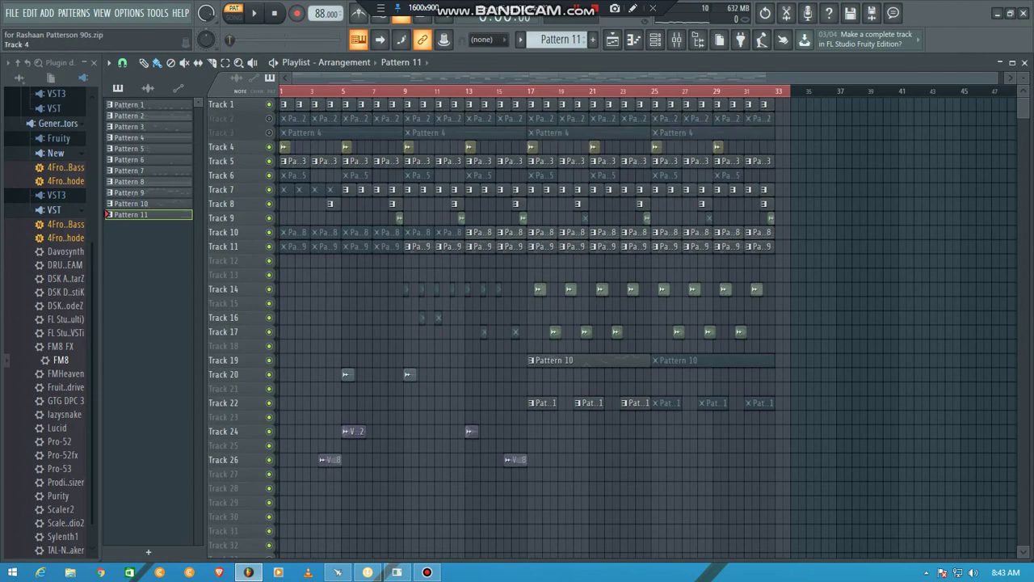
click(269, 232)
click(269, 247)
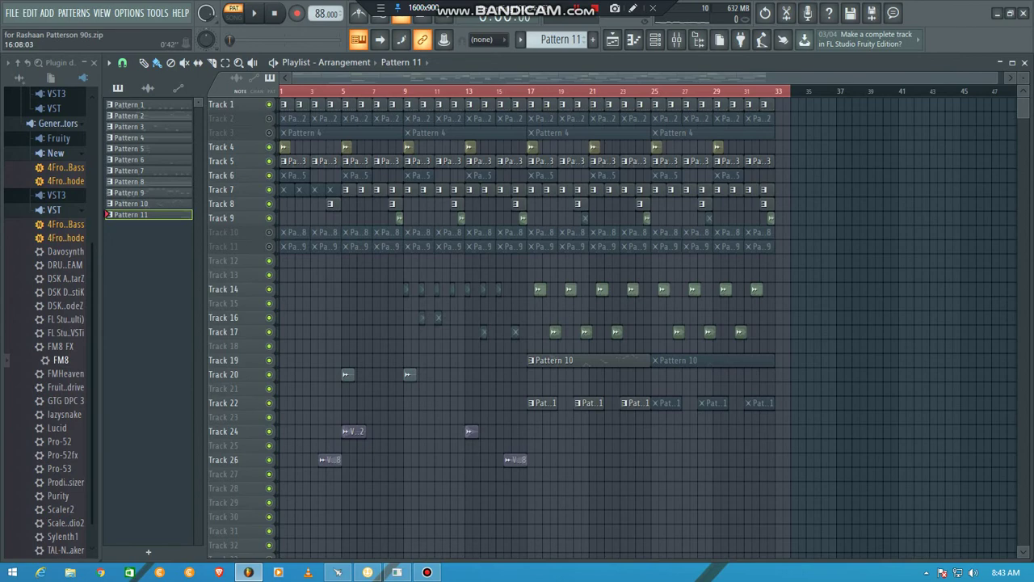
Solo Track 14, enable Track 17 alongside it, and audition their clips in song mode from around bar 16.
right_click(269, 289)
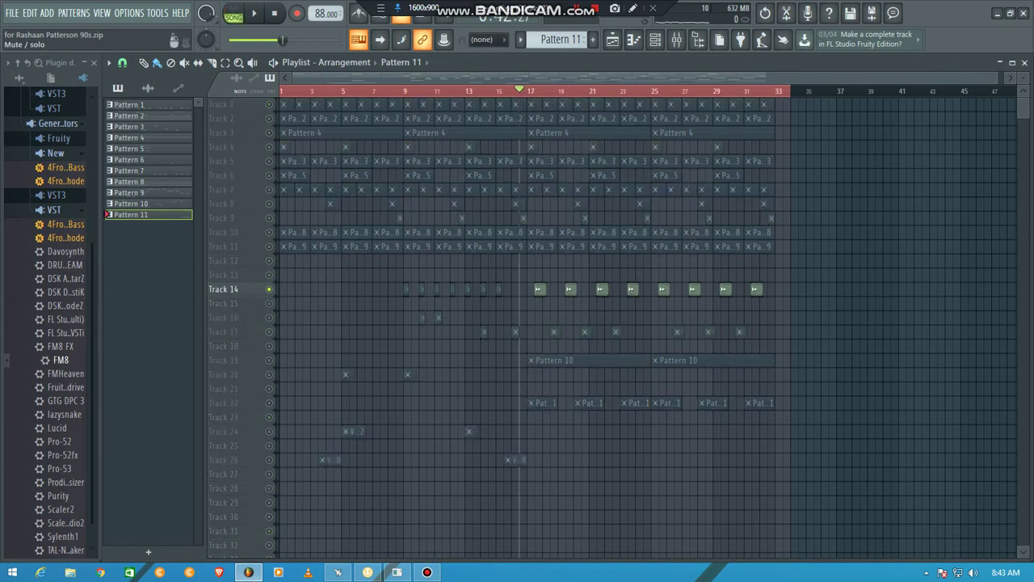
key(space)
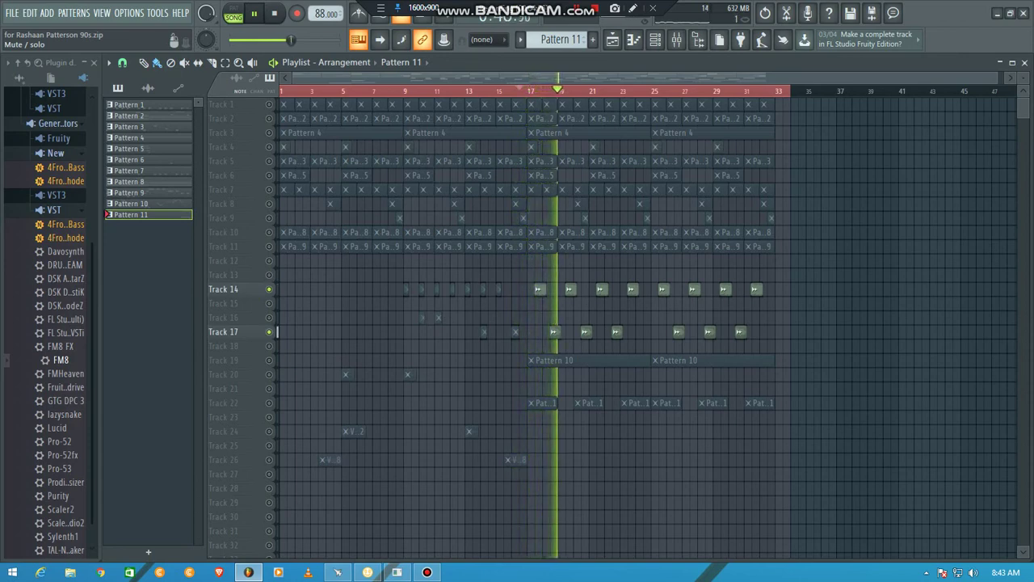
key(space)
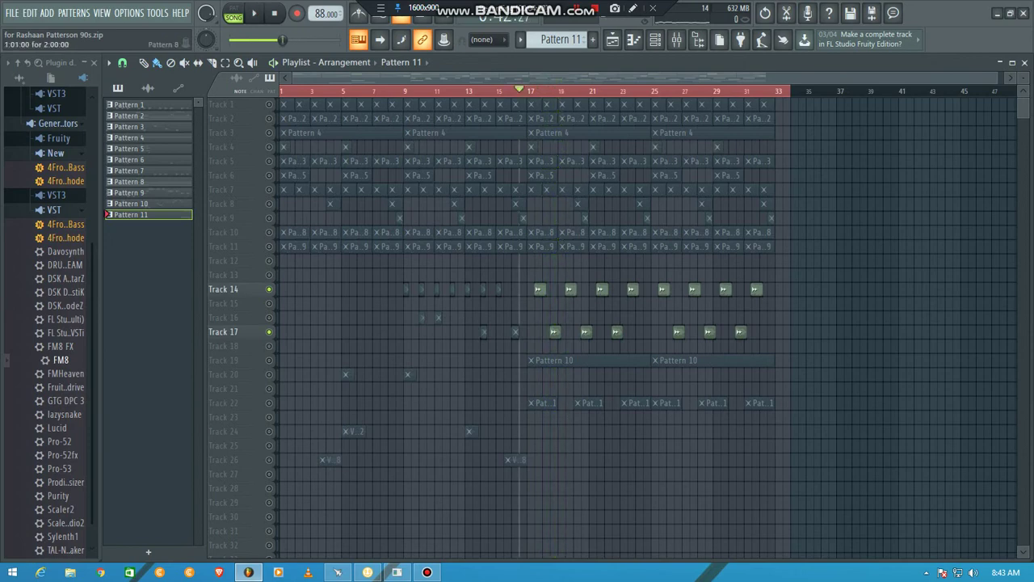
Re-enable all playlist tracks except Tracks 2, 3, 10 and 11, and play the song from around bar 16.
right_click(269, 104)
right_click(269, 105)
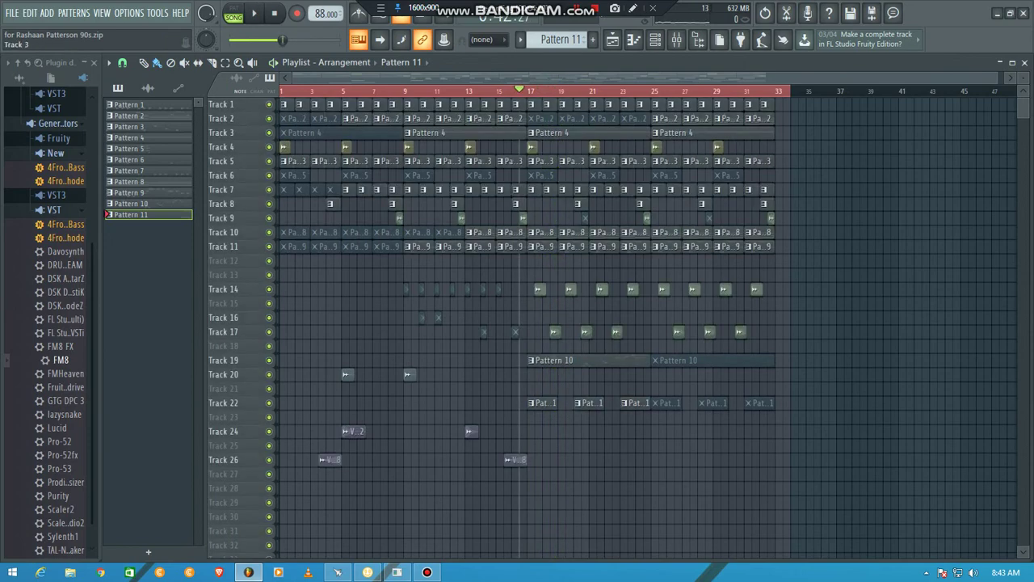
click(269, 118)
click(269, 132)
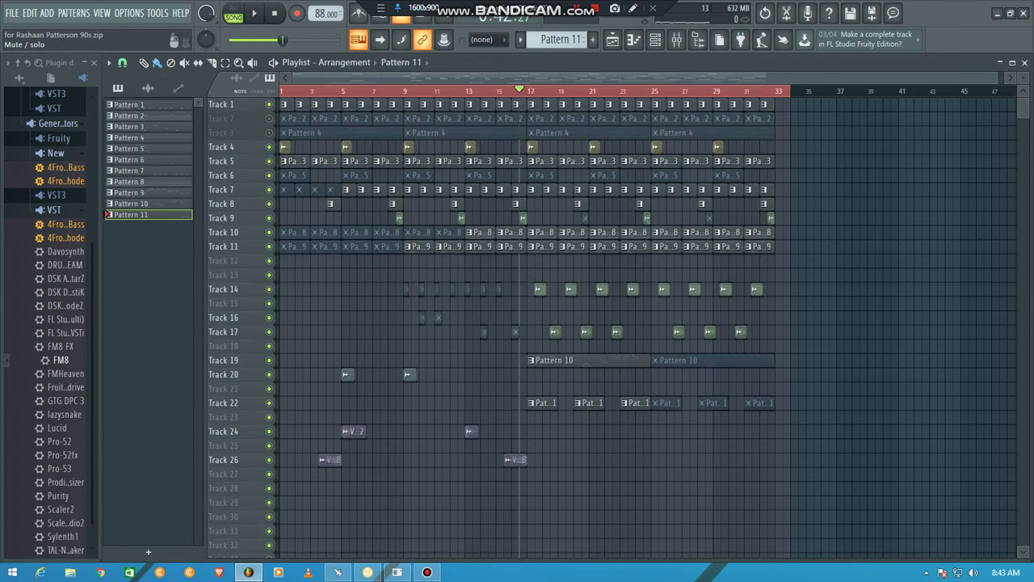
click(269, 232)
click(269, 246)
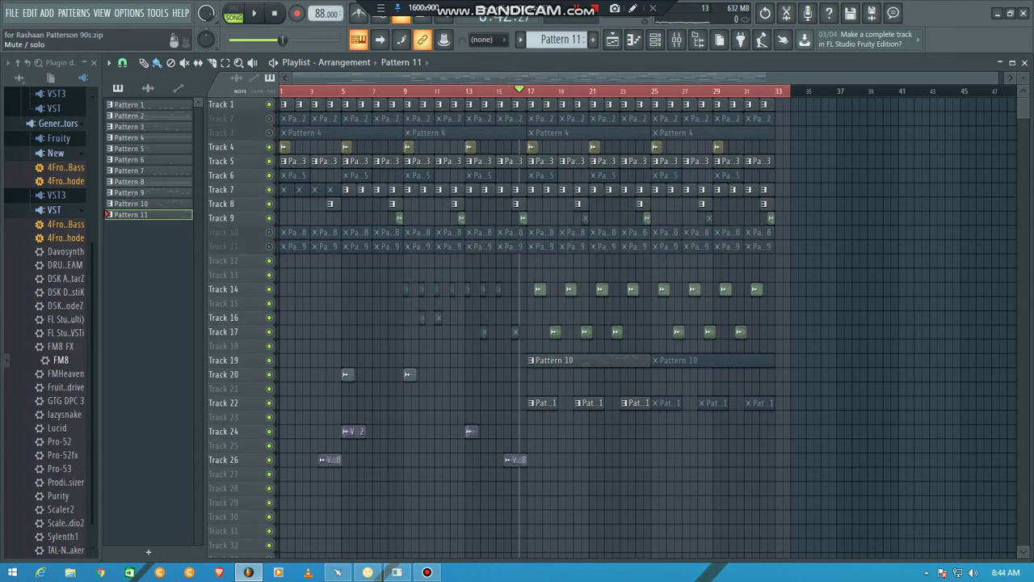
key(space)
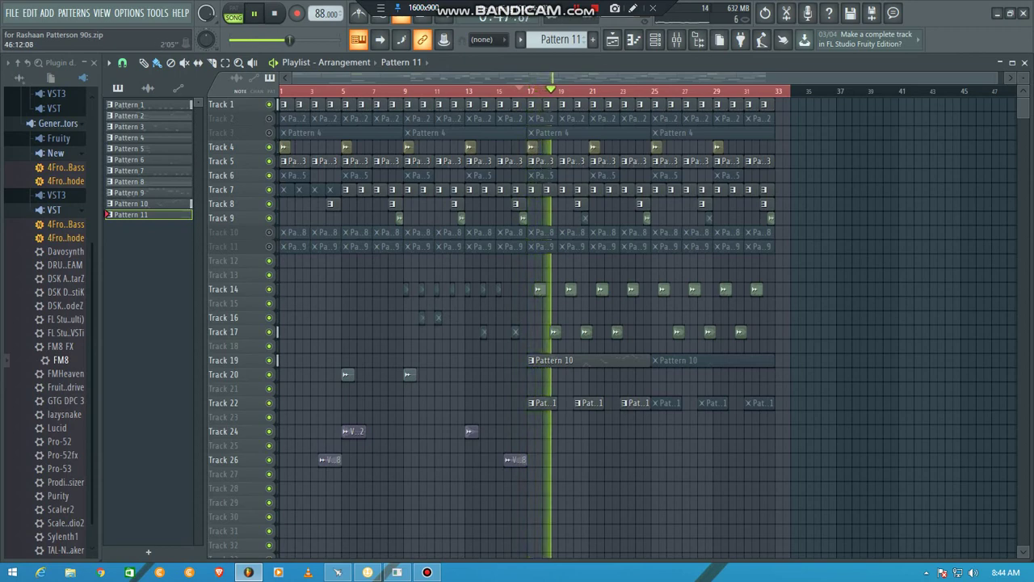
scroll(988, 363, down, 1)
scroll(558, 364, down, 1)
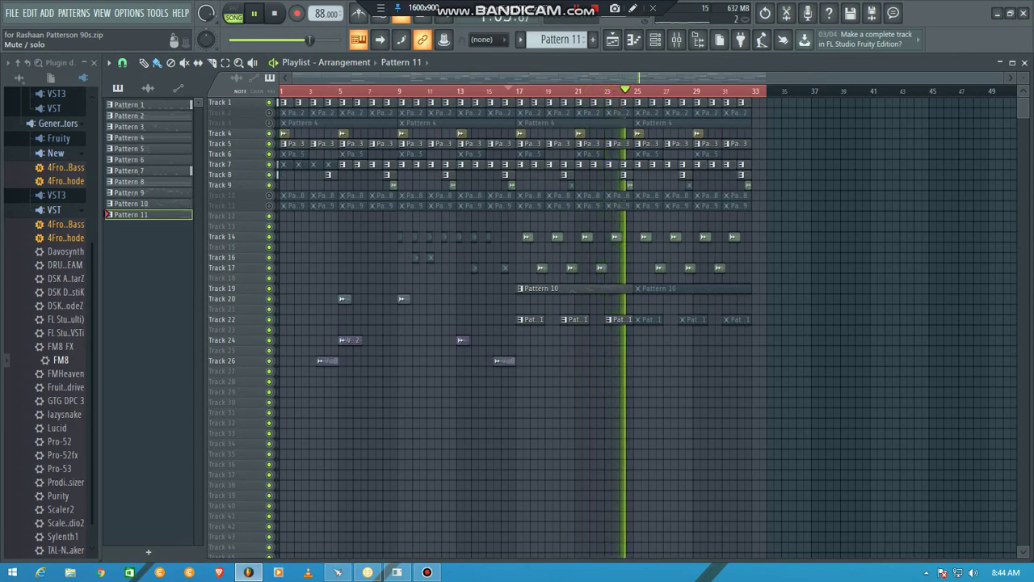
Unmute all playlist tracks during playback, listen to the full mix through to bar 33, and stop playback.
right_click(270, 185)
right_click(270, 185)
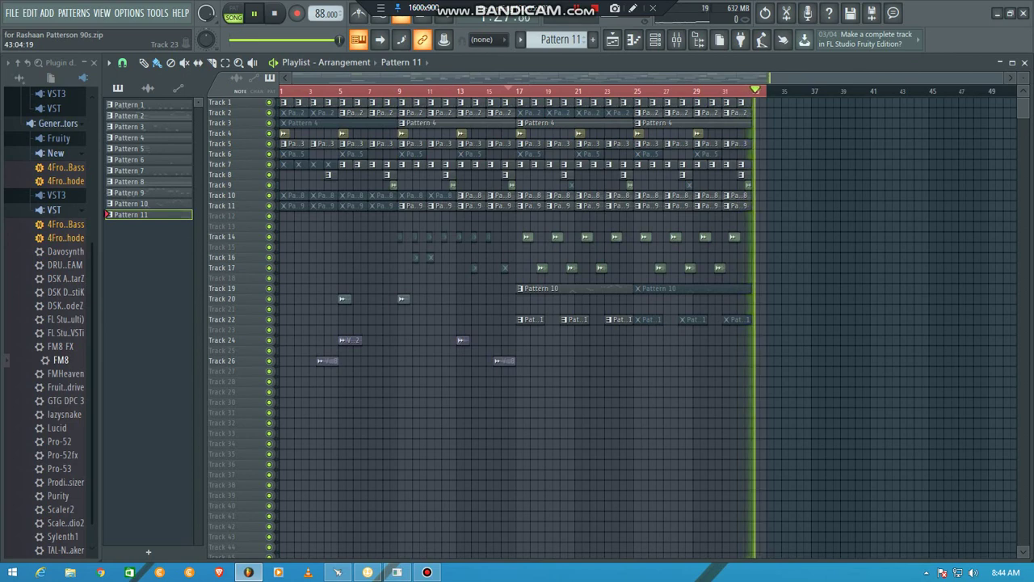
key(space)
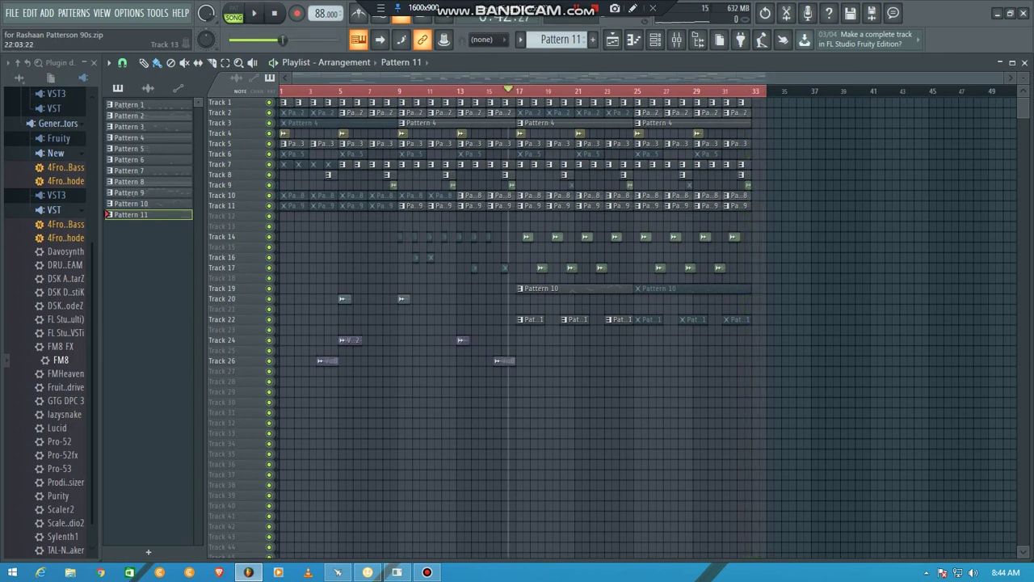